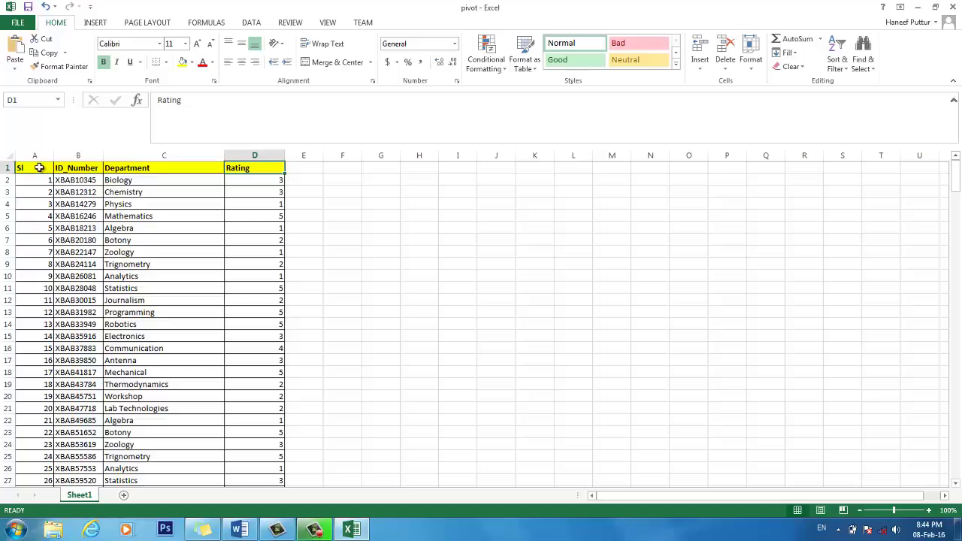
- Examine the Sl, ID_Number, Department and Rating columns in the first rows of Sheet1
left_click_drag(38, 170, 179, 230)
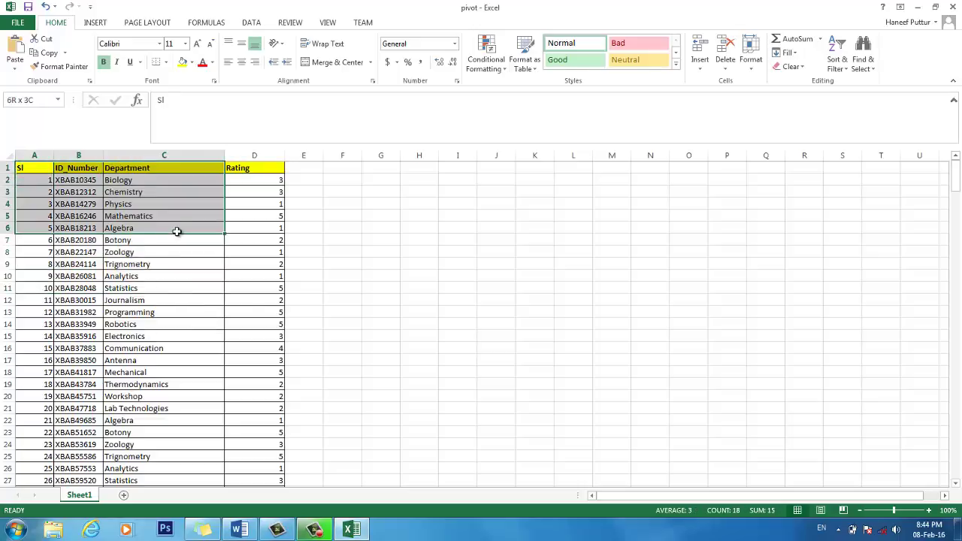
left_click(335, 273)
left_click(136, 181)
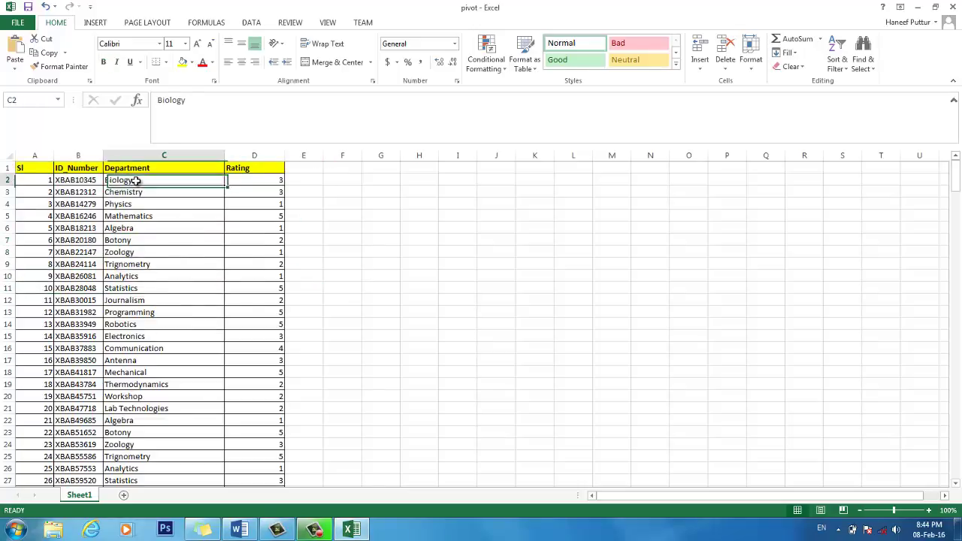
left_click(26, 181)
left_click(86, 182)
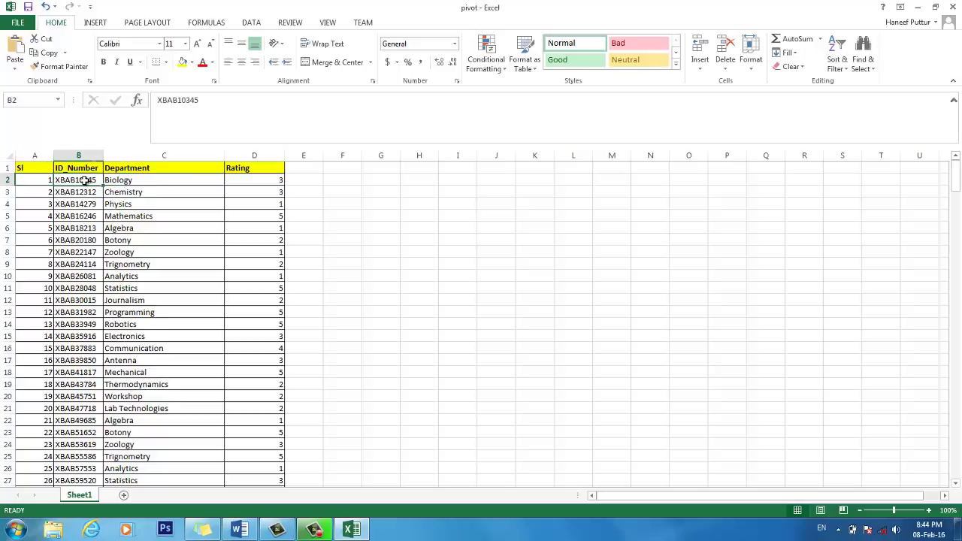
left_click(139, 180)
left_click(271, 181)
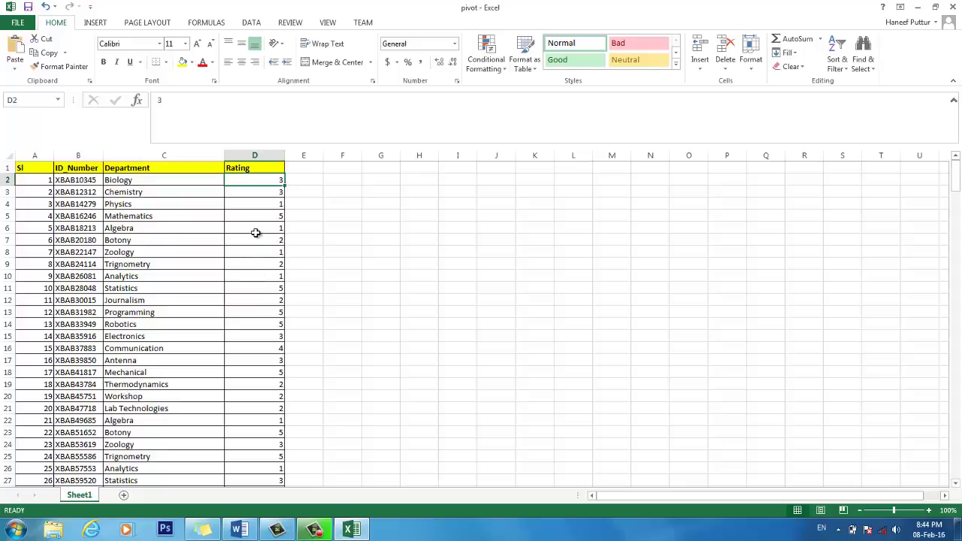
left_click_drag(255, 229, 260, 218)
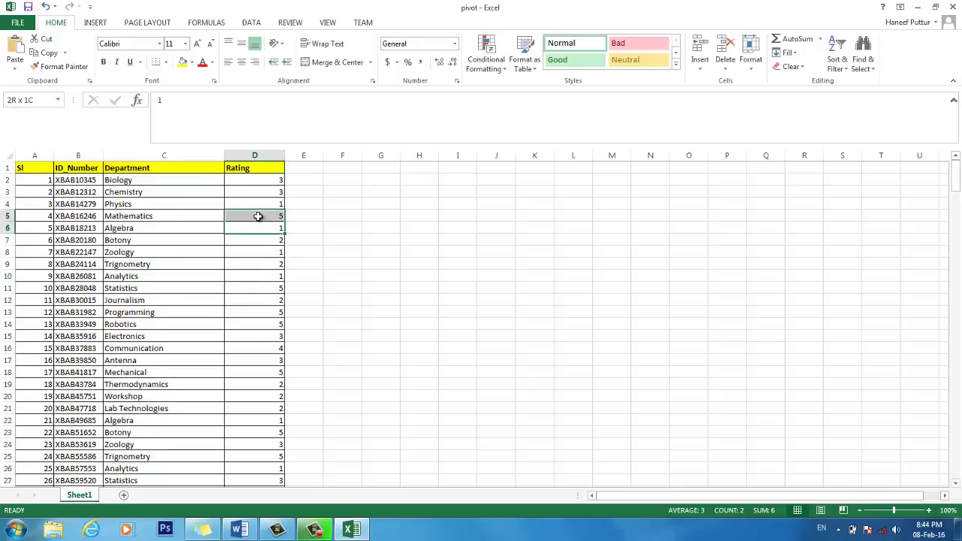
left_click(264, 219)
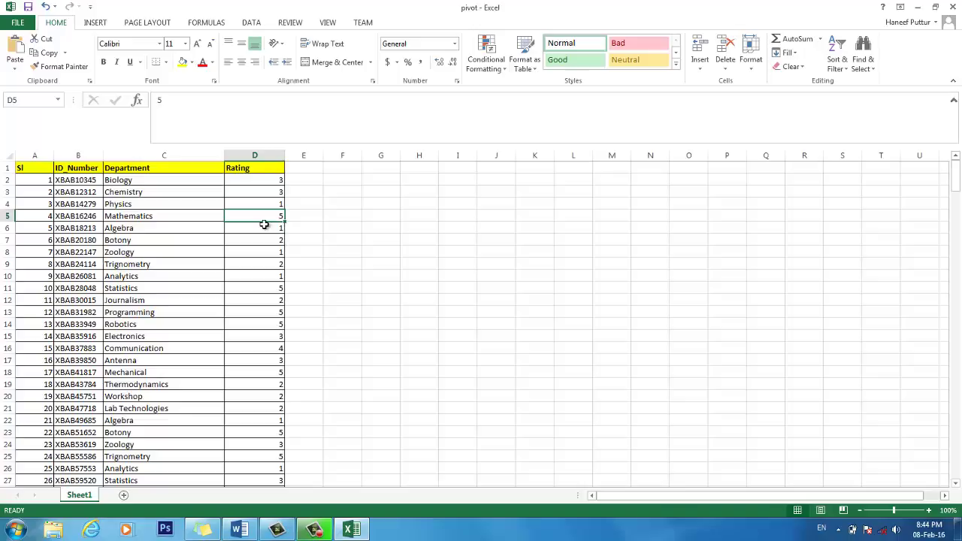
left_click(262, 230)
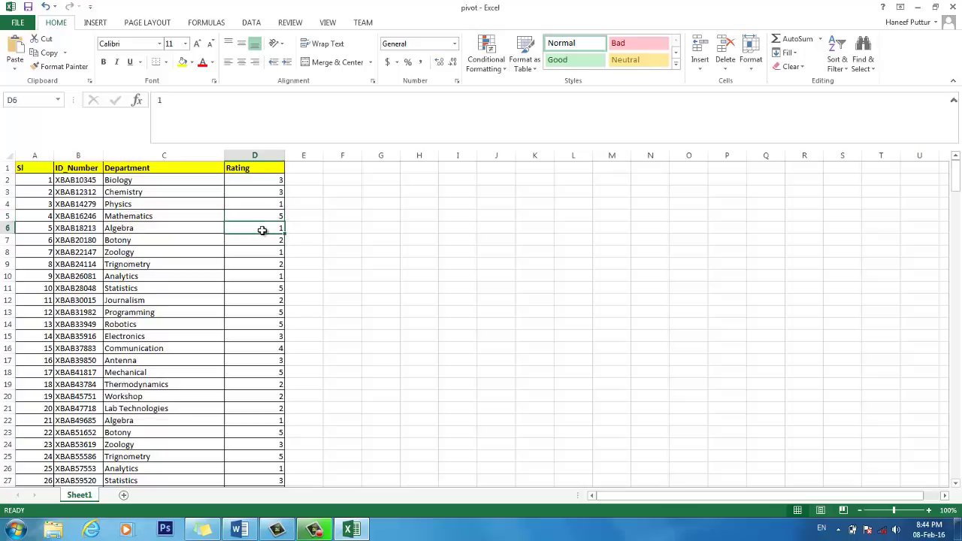
- Look through the Department and Rating records down the whole data list and return to its beginning
left_click_drag(145, 178, 160, 343)
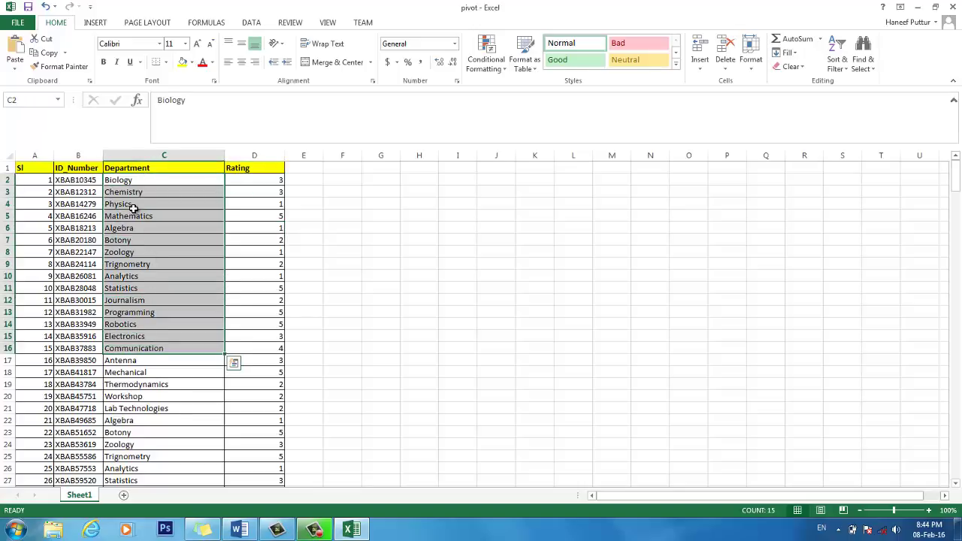
scroll(160, 287, "down", 5)
scroll(161, 286, "down", 20)
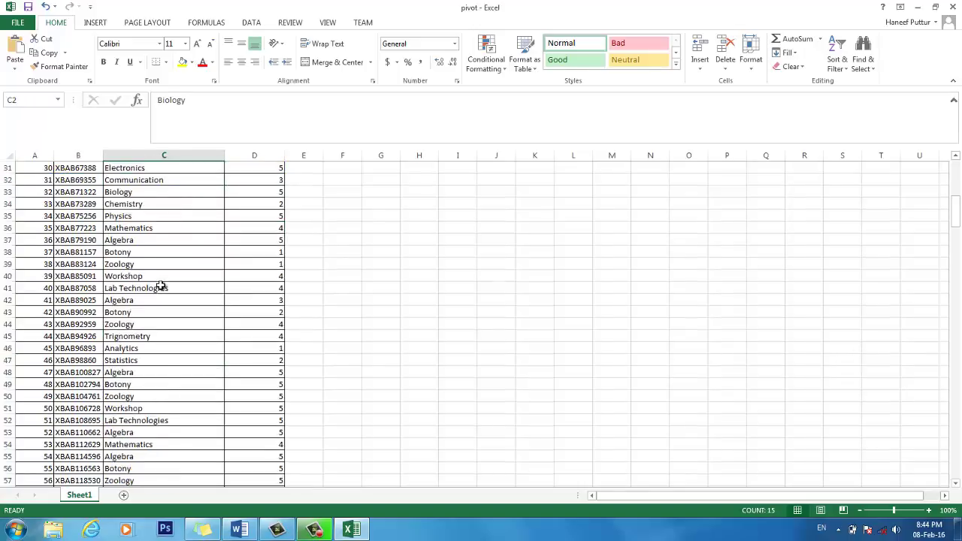
scroll(161, 285, "up", 20)
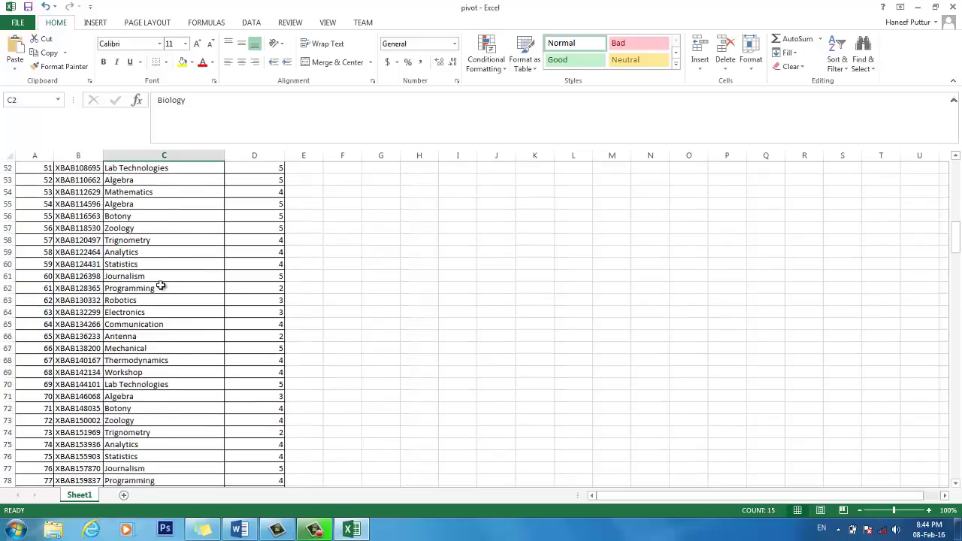
scroll(164, 312, "down", 20)
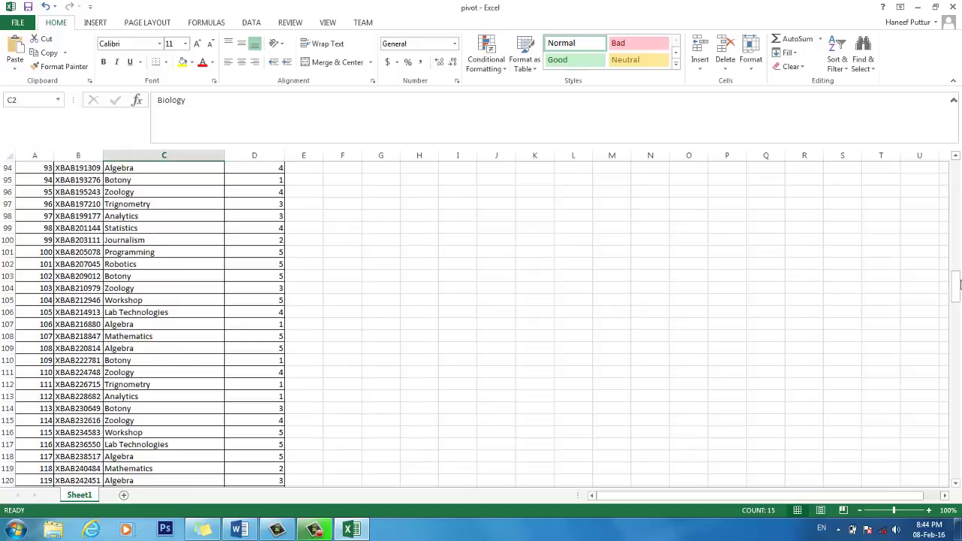
left_click_drag(957, 285, 961, 400)
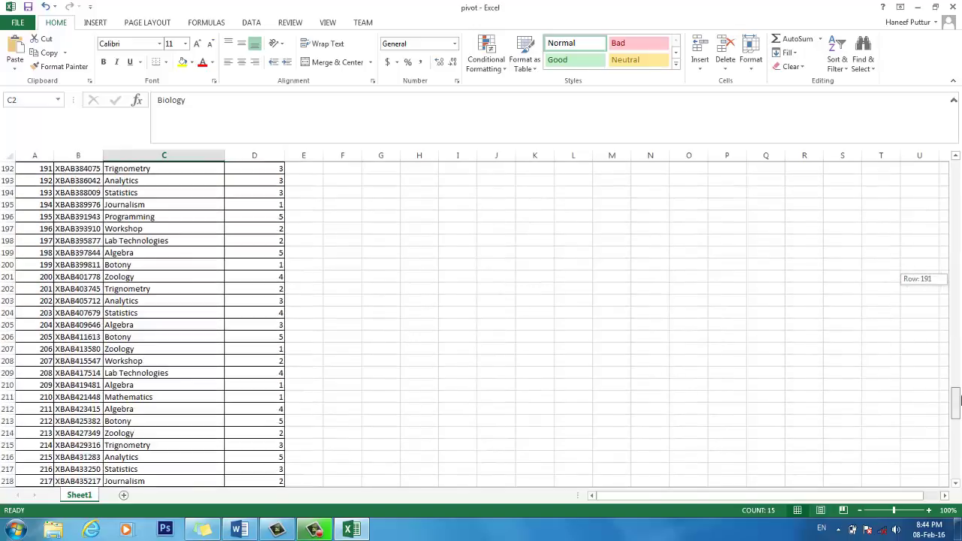
left_click_drag(946, 257, 956, 159)
- Switch to the pivot document in Word and read the line chart scenario and the PIVOT Table introduction
left_click(354, 530)
scroll(440, 267, "up", 5)
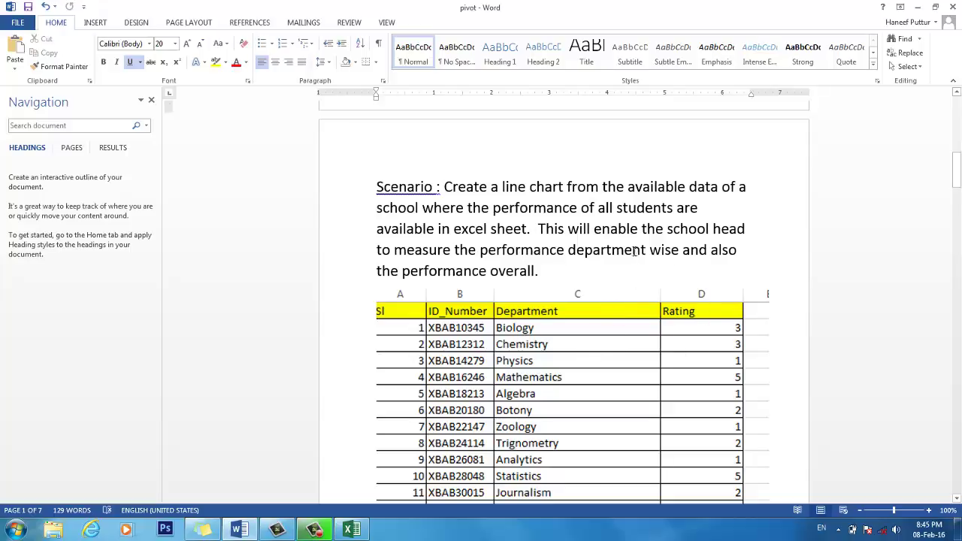
scroll(672, 251, "up", 1)
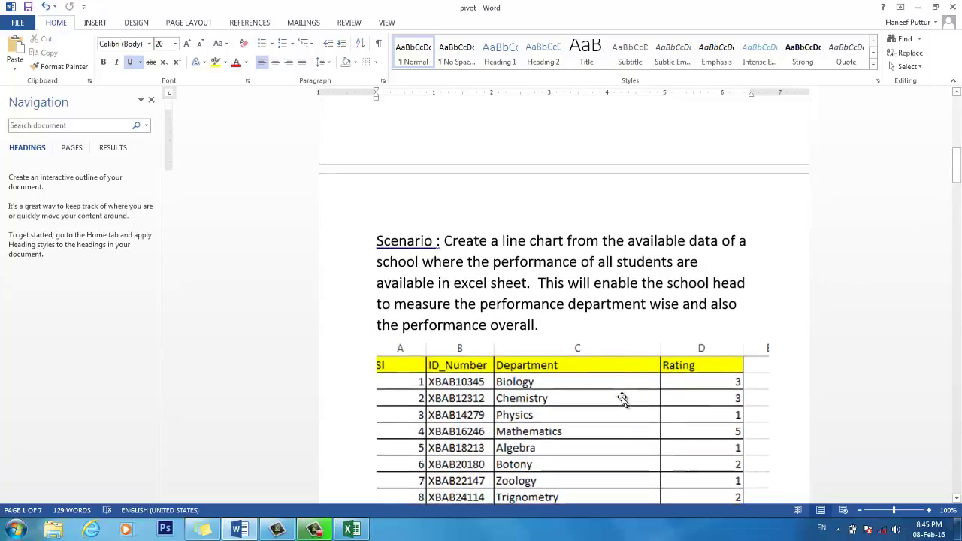
scroll(622, 399, "down", 4)
scroll(622, 399, "up", 10)
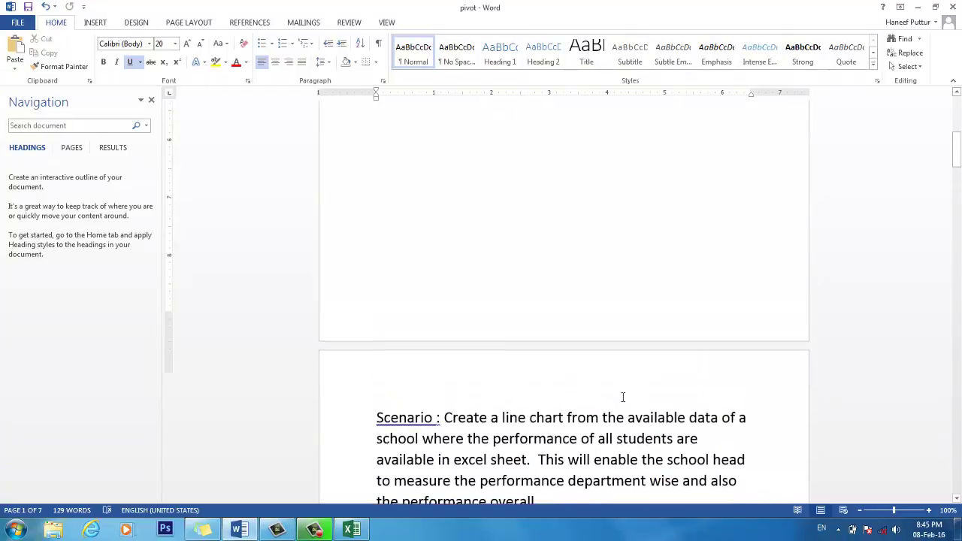
scroll(624, 396, "up", 18)
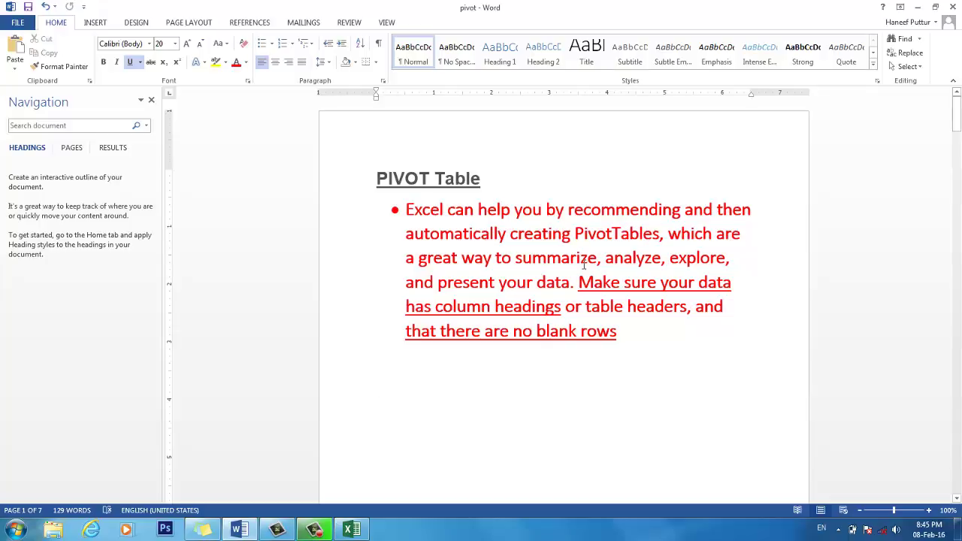
- Read the pivot table notes, highlighting "and present your data" and the sentence about making sure the data has column headings
left_click(633, 259)
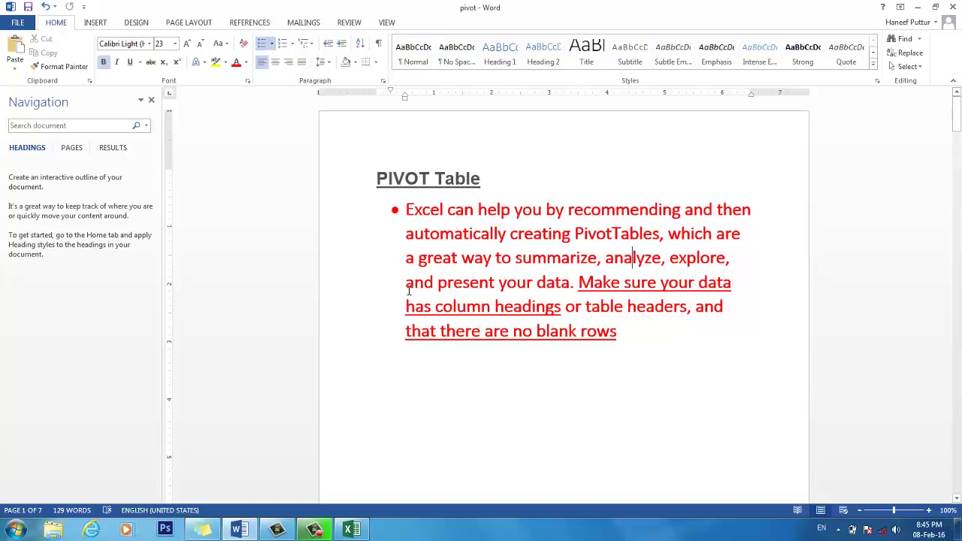
left_click_drag(399, 282, 560, 278)
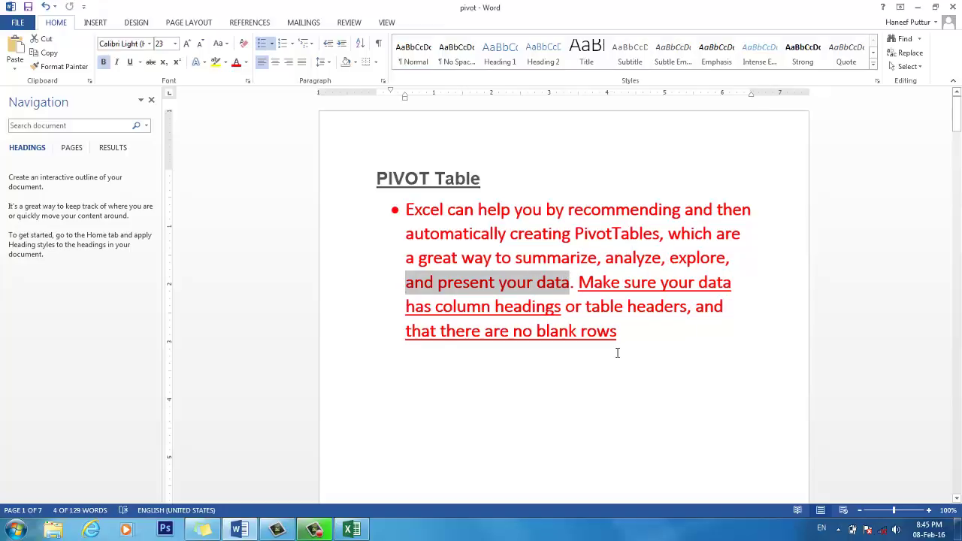
left_click(554, 388)
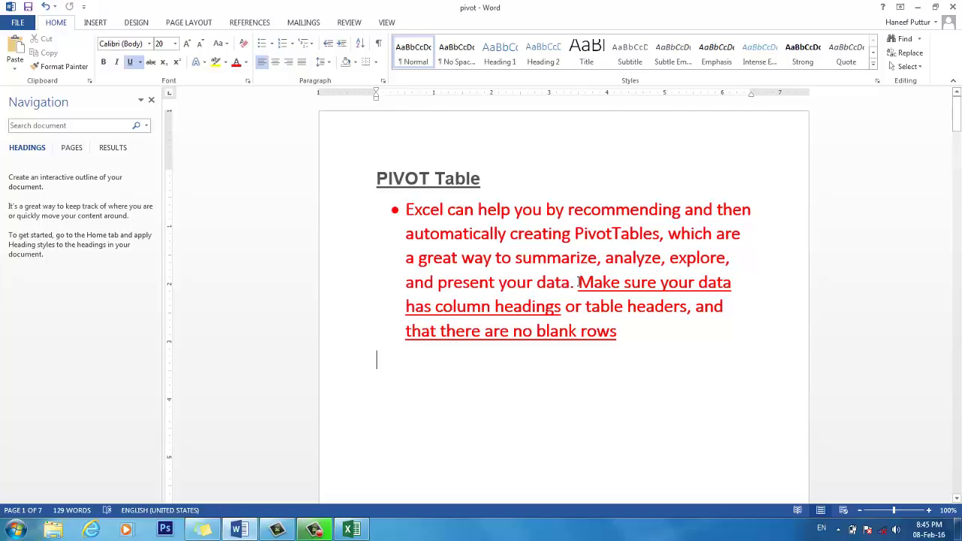
left_click_drag(579, 283, 556, 308)
- Check the header row in the Excel sheet, and return to Word to highlight "that there are no blank rows"
left_click(342, 533)
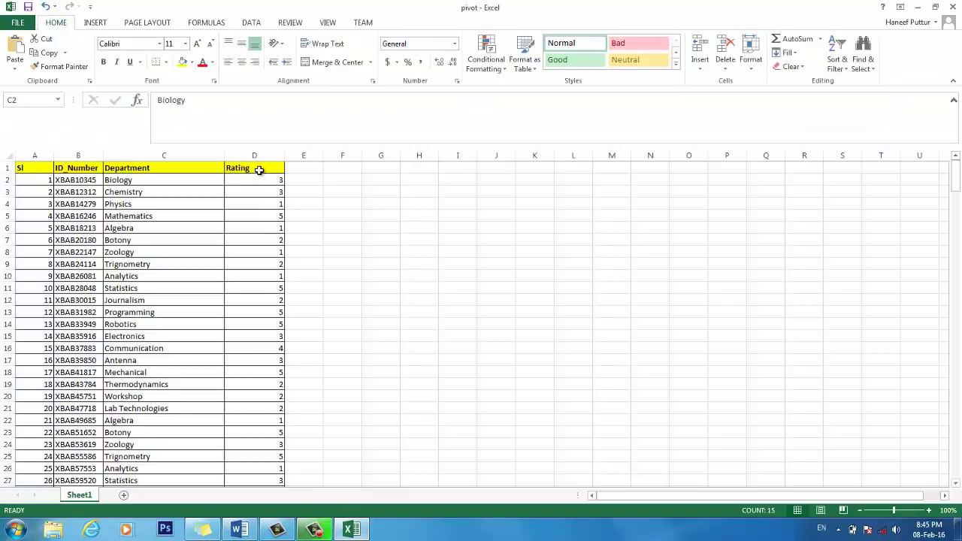
left_click_drag(259, 169, 12, 168)
left_click(351, 532)
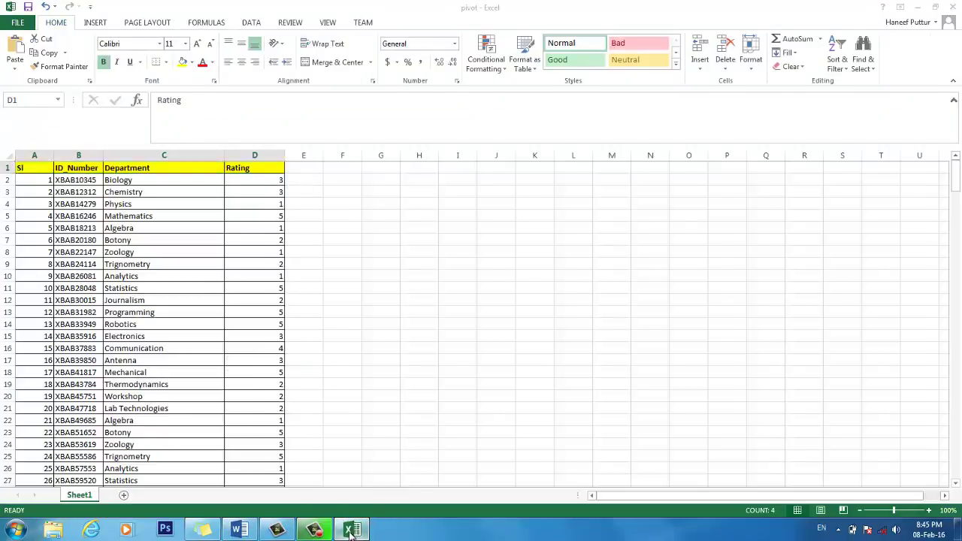
left_click(647, 313)
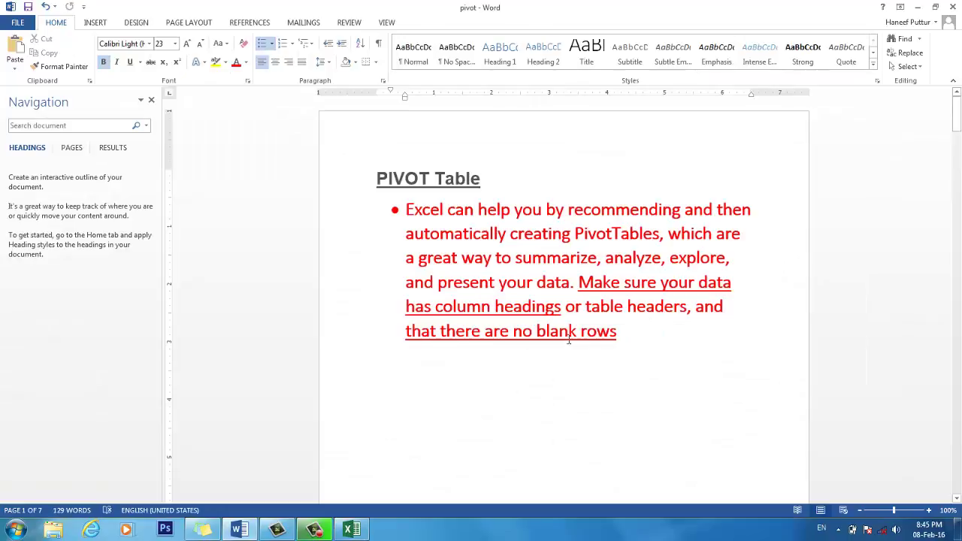
left_click_drag(617, 331, 361, 333)
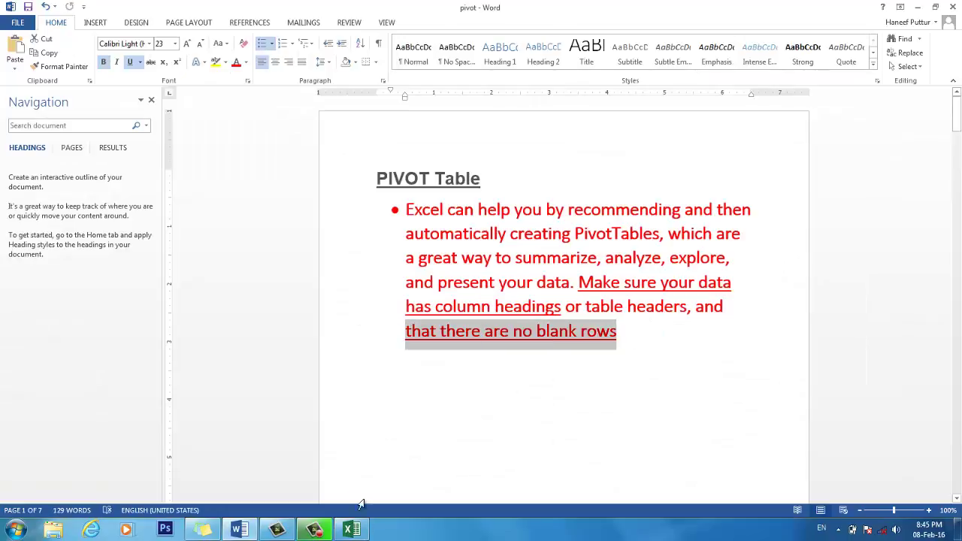
- Switch to Excel, insert a blank row above the Electronics record in row 15, and delete that blank row
left_click(350, 530)
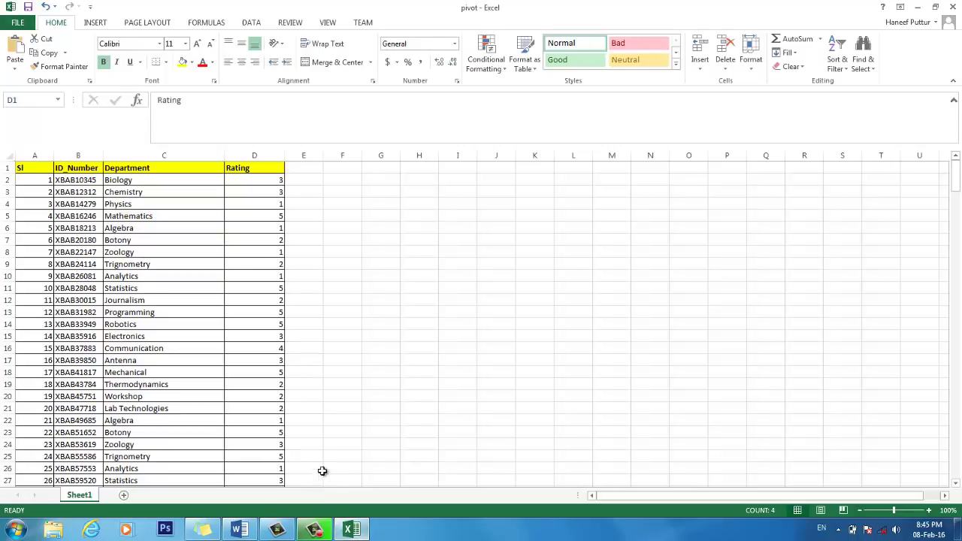
left_click(6, 336)
right_click(6, 336)
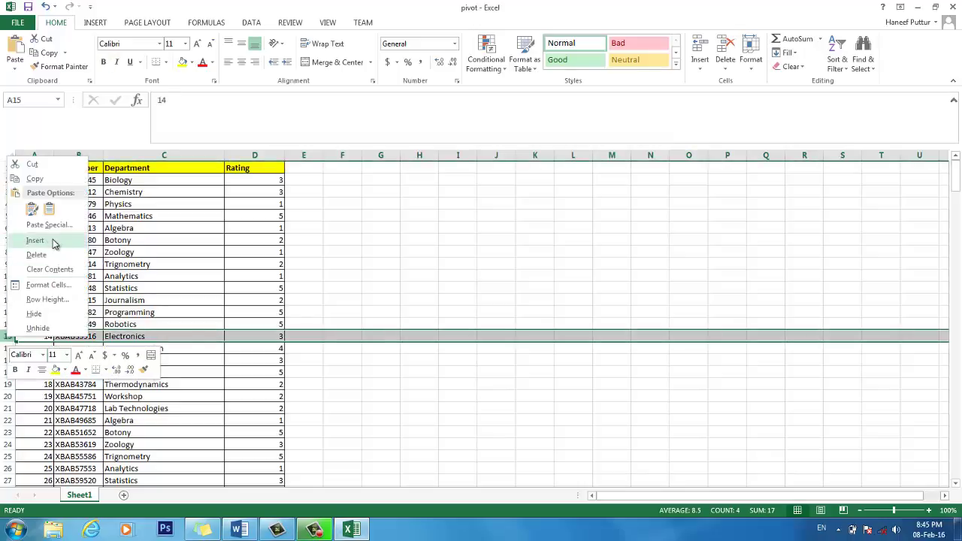
left_click(45, 241)
left_click(215, 370)
left_click(7, 336)
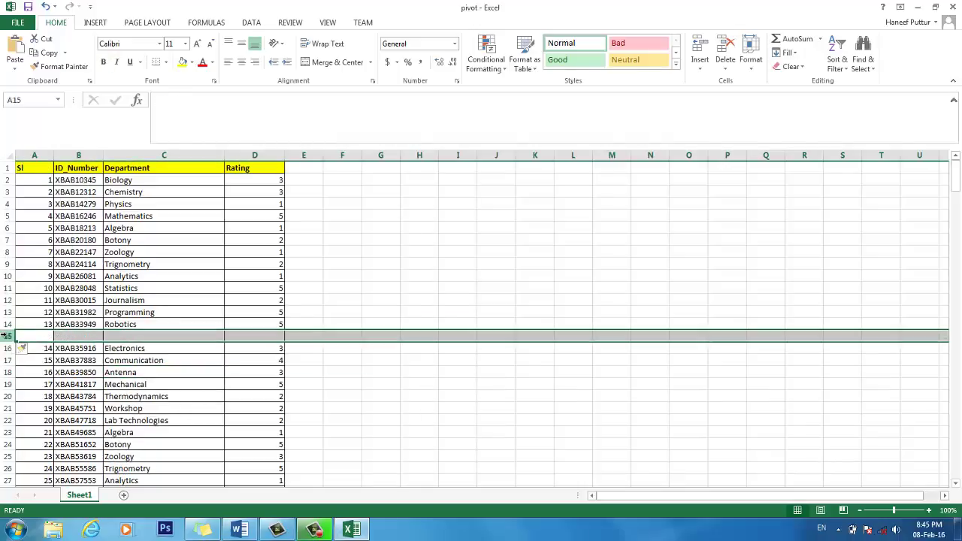
right_click(8, 336)
left_click(45, 253)
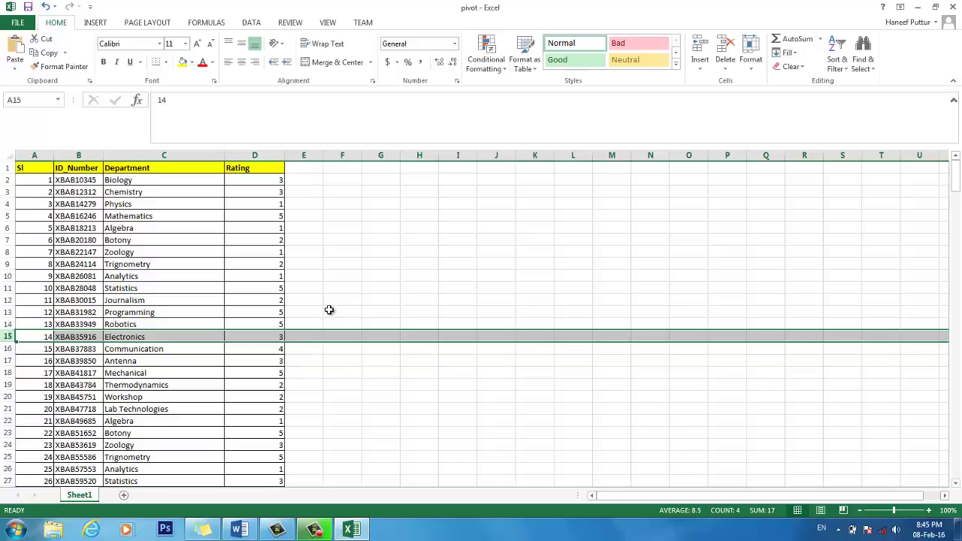
left_click(331, 310)
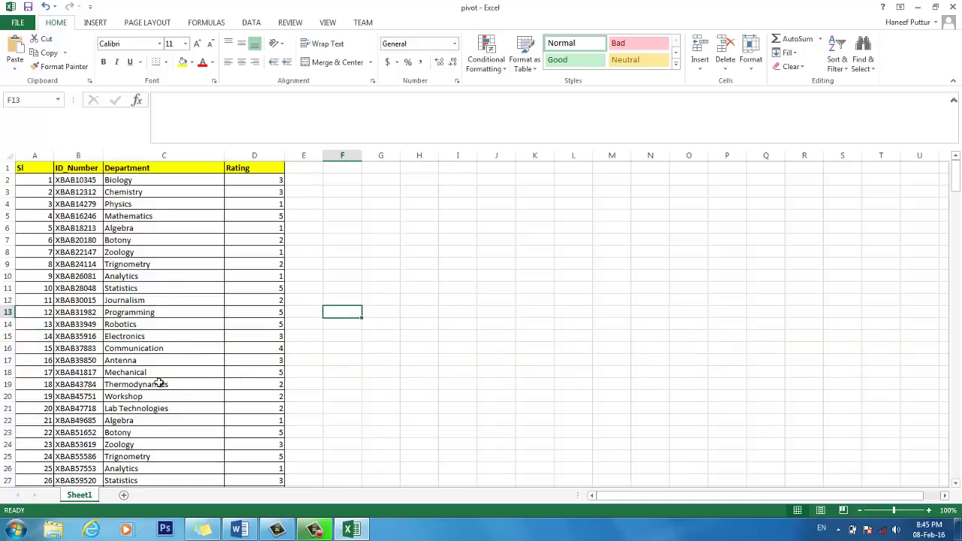
- Select the header cells A1:D1, and switch to Word to review Task 1 and its sample table of department percentages for categories 1-5
left_click_drag(245, 172, 15, 165)
left_click(351, 530)
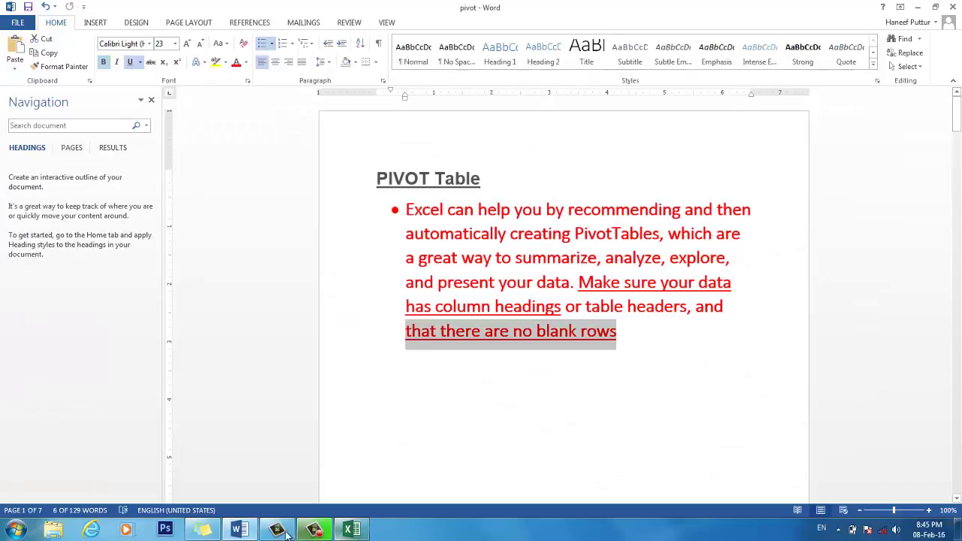
left_click(239, 530)
left_click(239, 530)
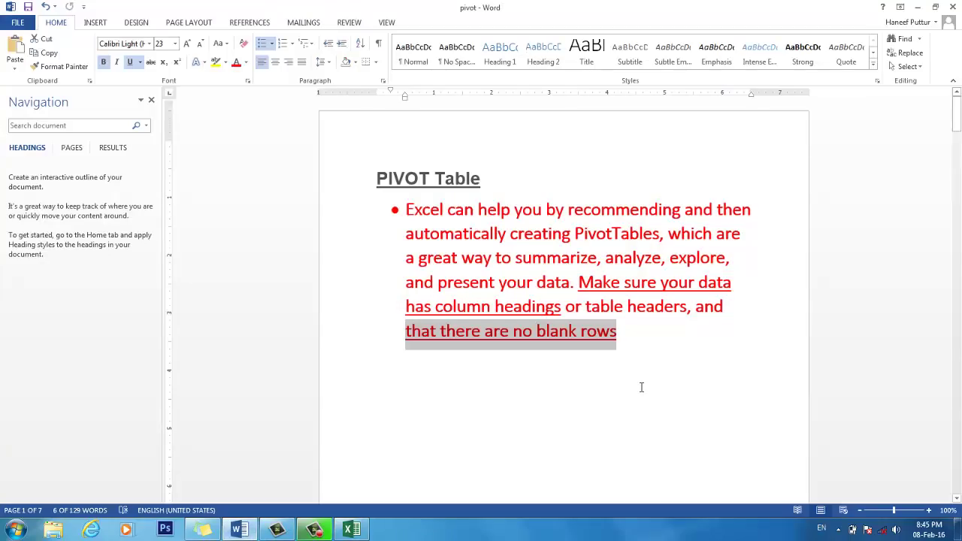
scroll(519, 445, "down", 15)
scroll(525, 443, "down", 8)
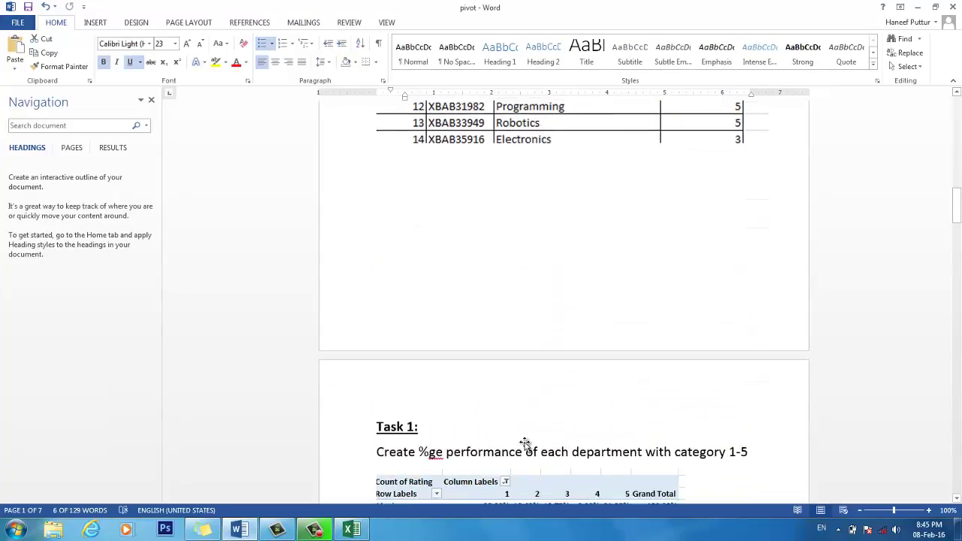
left_click(395, 278)
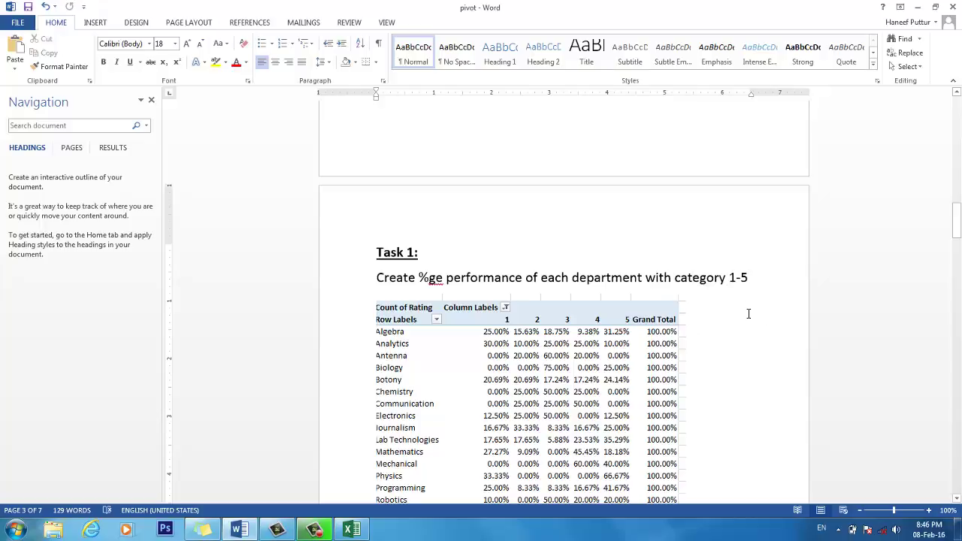
scroll(569, 348, "down", 2)
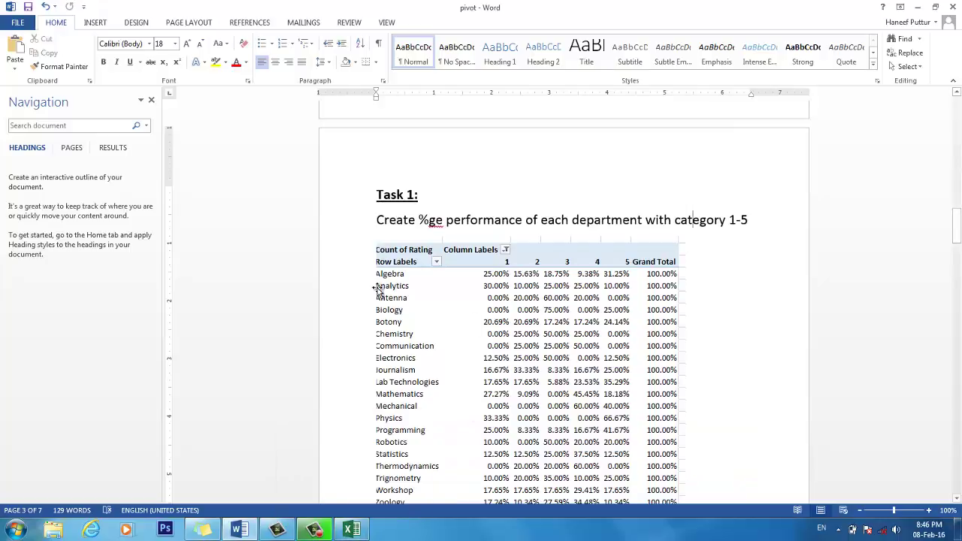
scroll(409, 376, "down", 1)
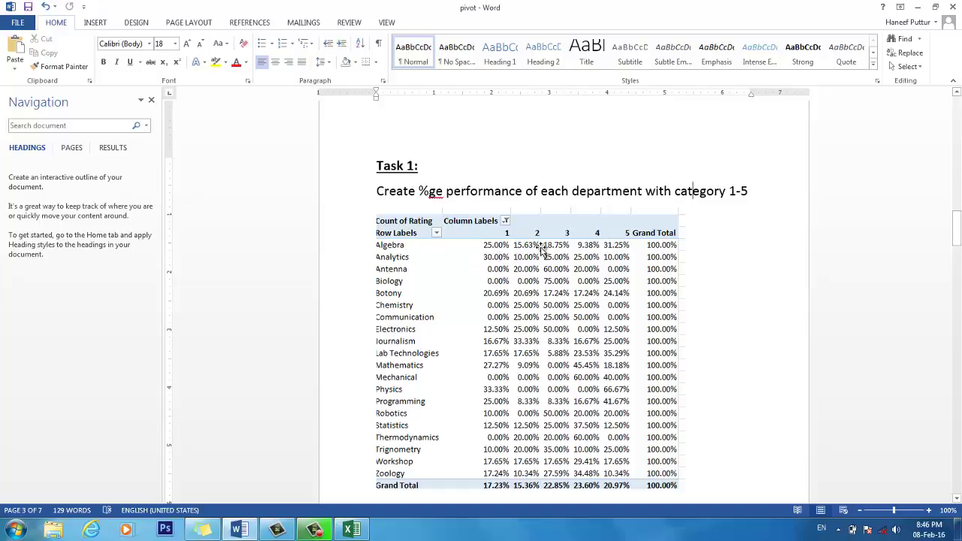
- Switch to Excel and create a pivot table on a new worksheet from the range Sheet1!$A$1:$D$268
left_click(351, 530)
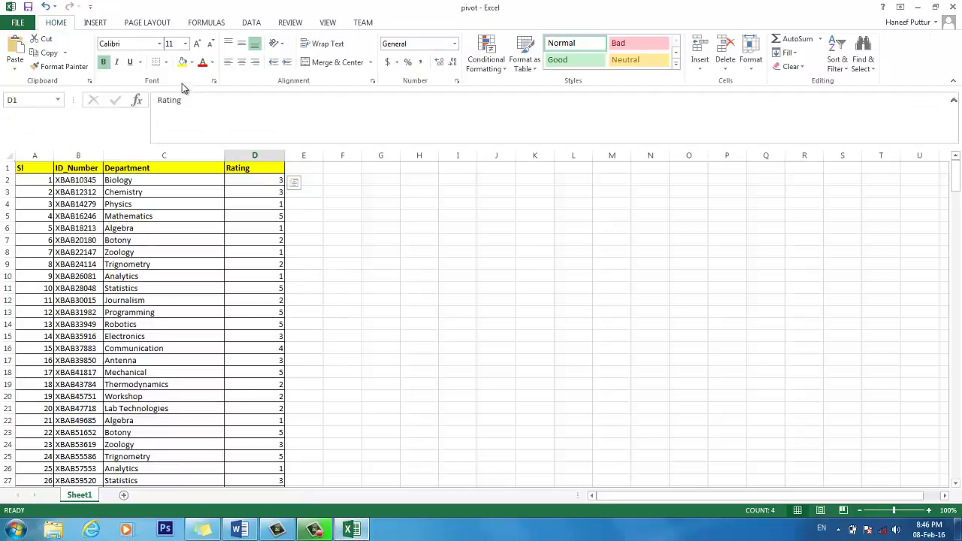
left_click(96, 23)
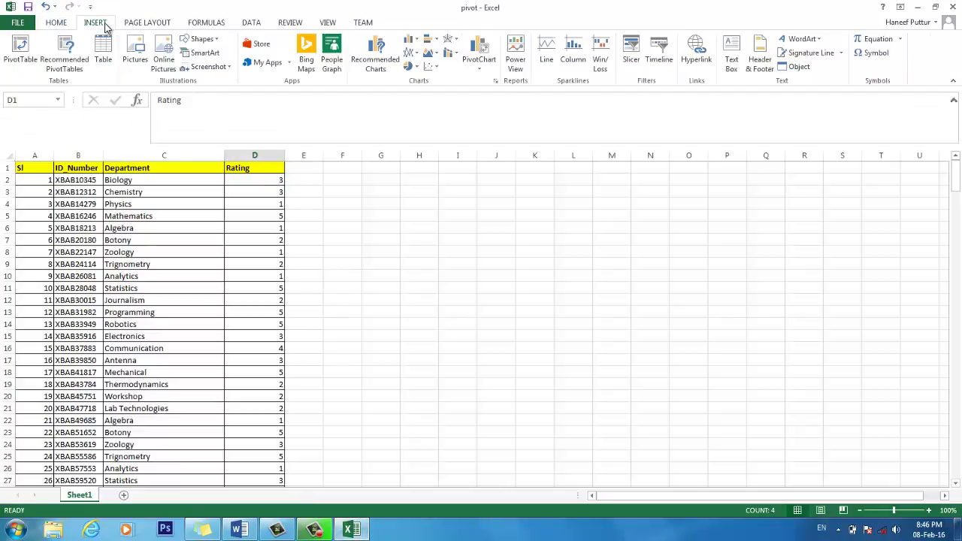
left_click(19, 49)
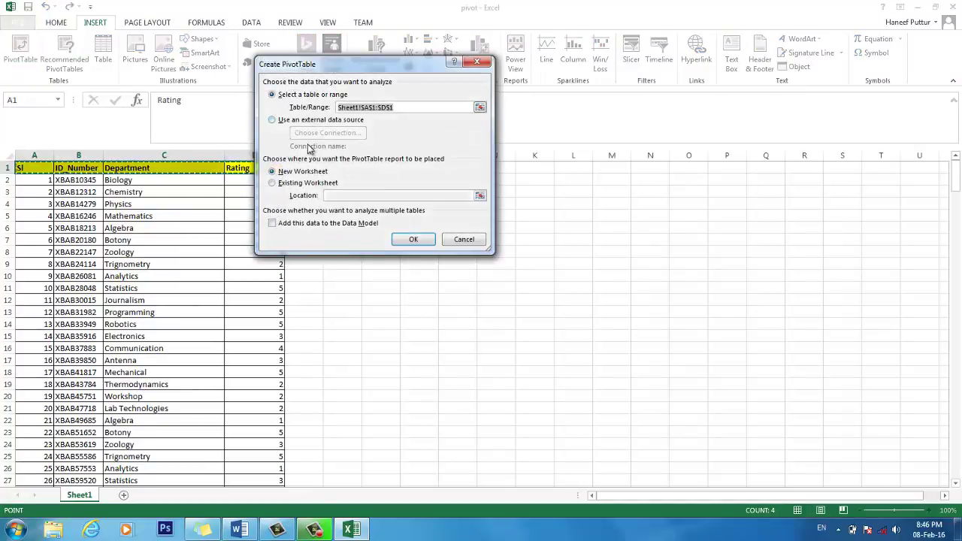
left_click(413, 106)
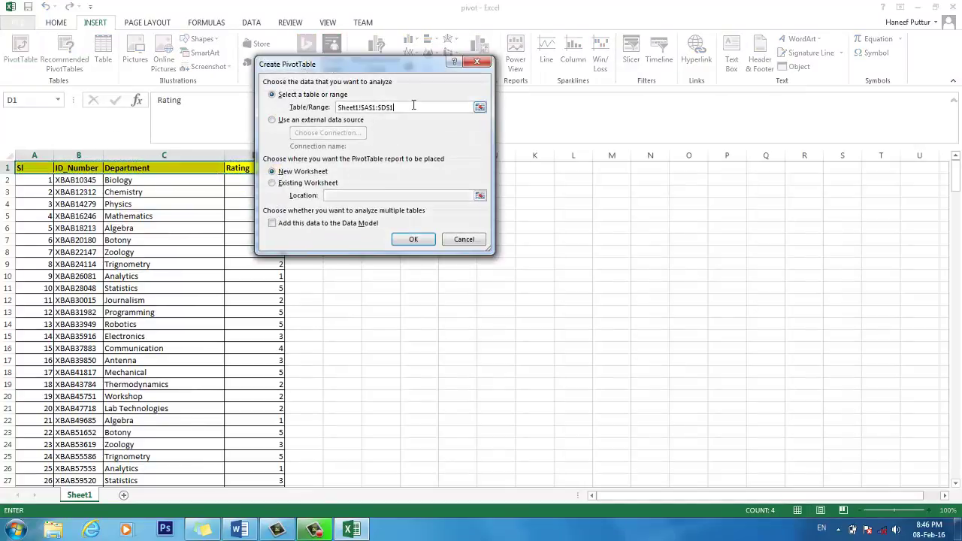
left_click(479, 108)
left_click_drag(25, 169, 266, 458)
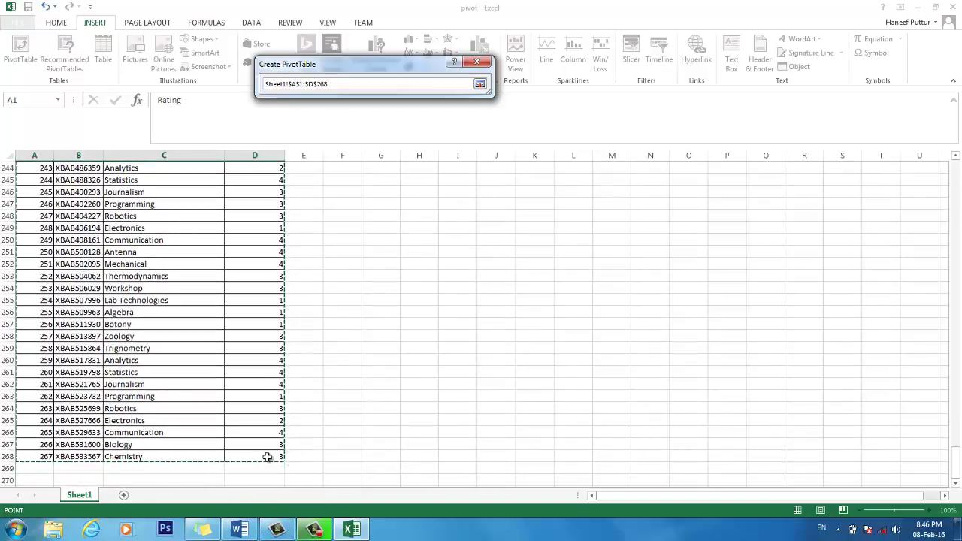
left_click(357, 83)
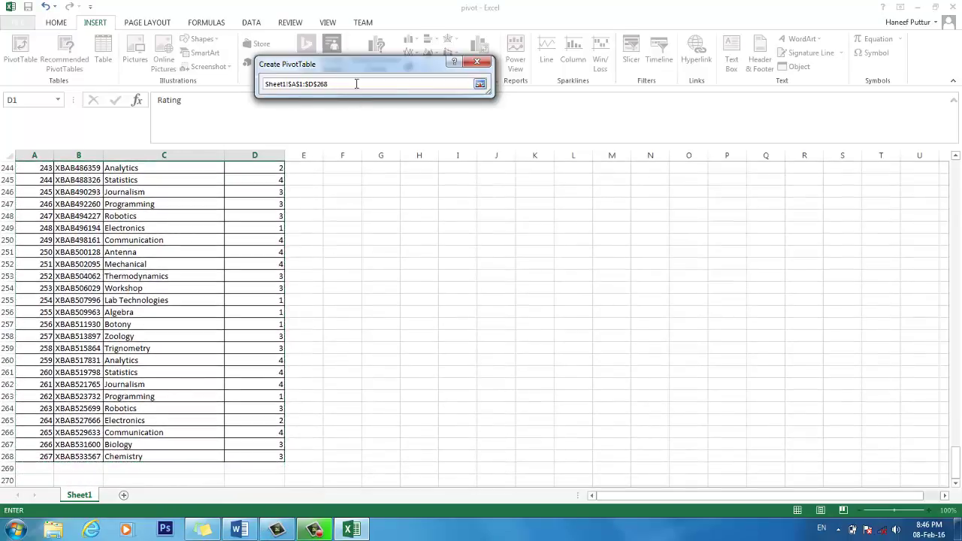
key("Return")
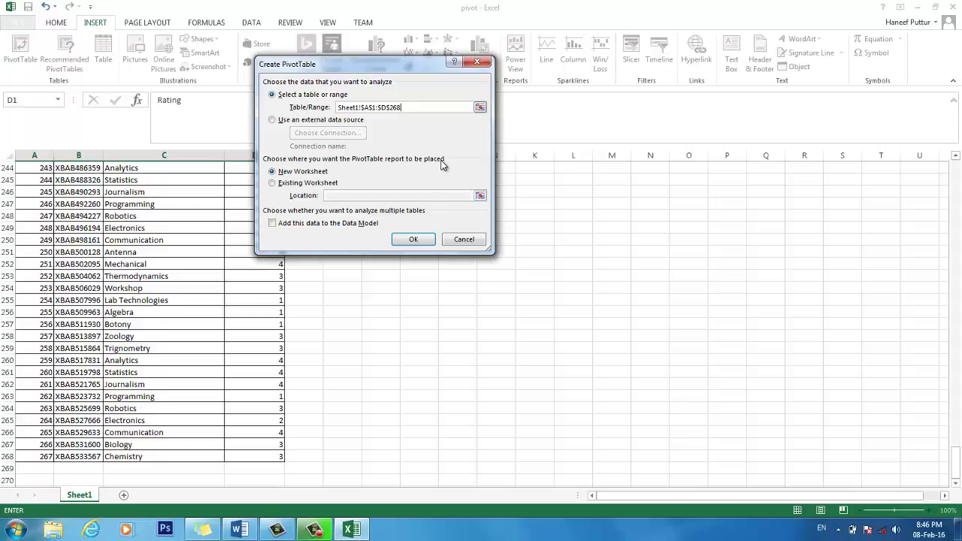
left_click(412, 244)
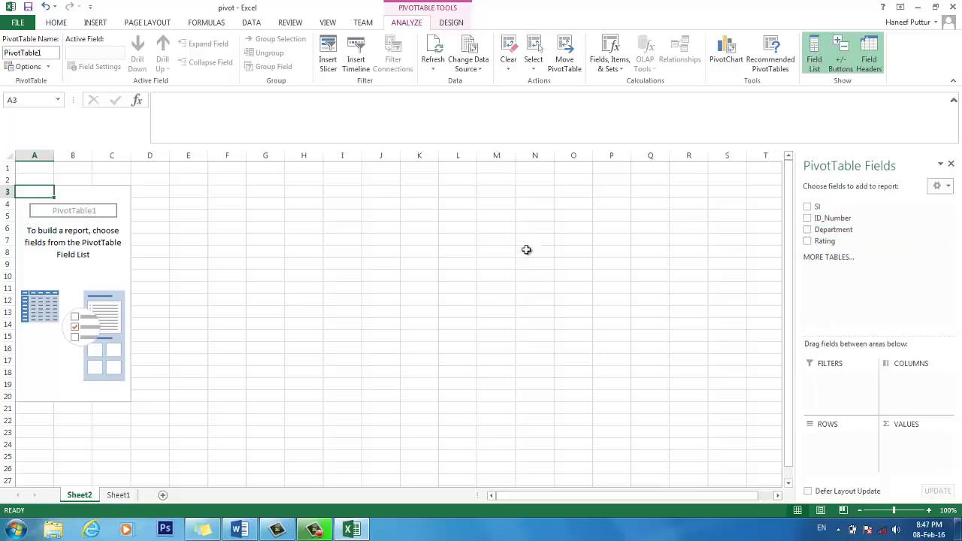
- Recheck the Task 1 sample in Word, and set up the Excel pivot table with Department as rows and Rating as both summed values and columns
left_click(240, 529)
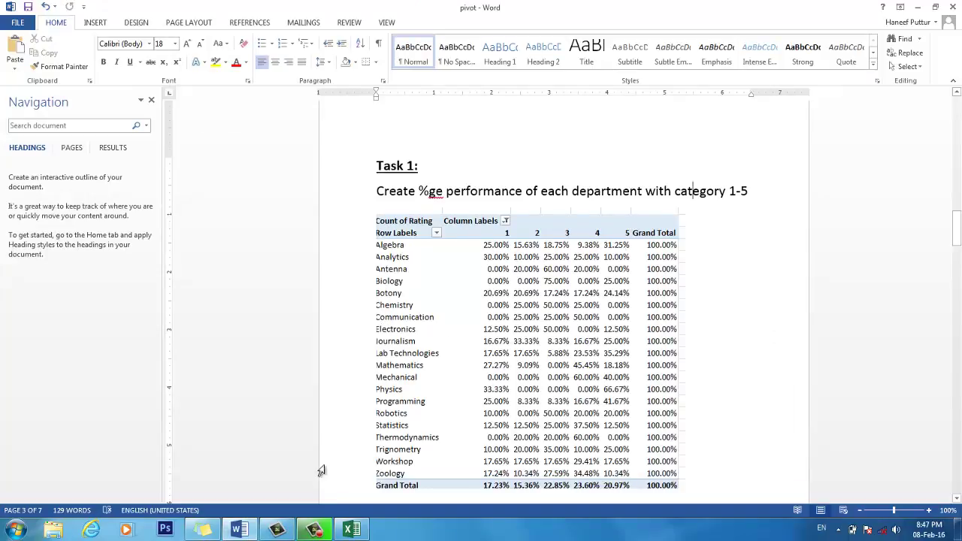
left_click(350, 530)
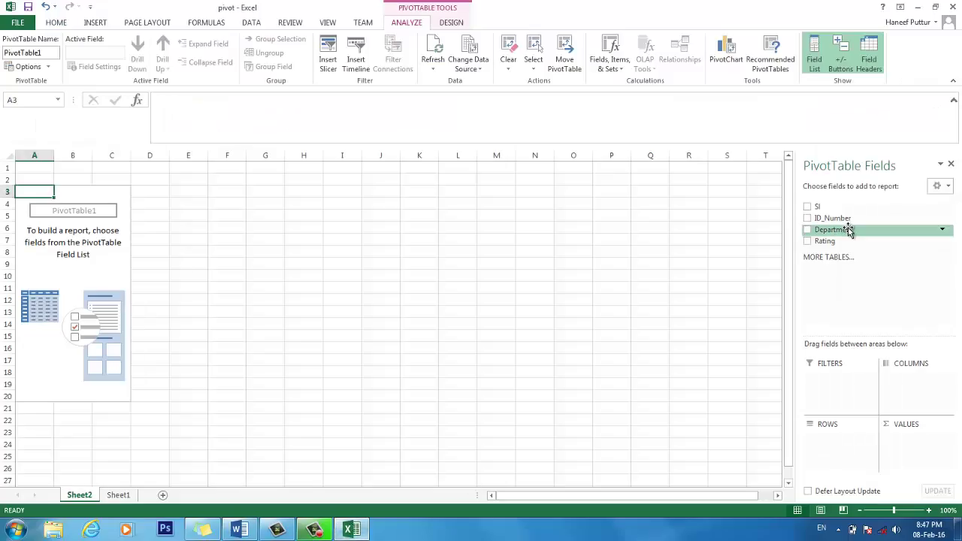
left_click(808, 230)
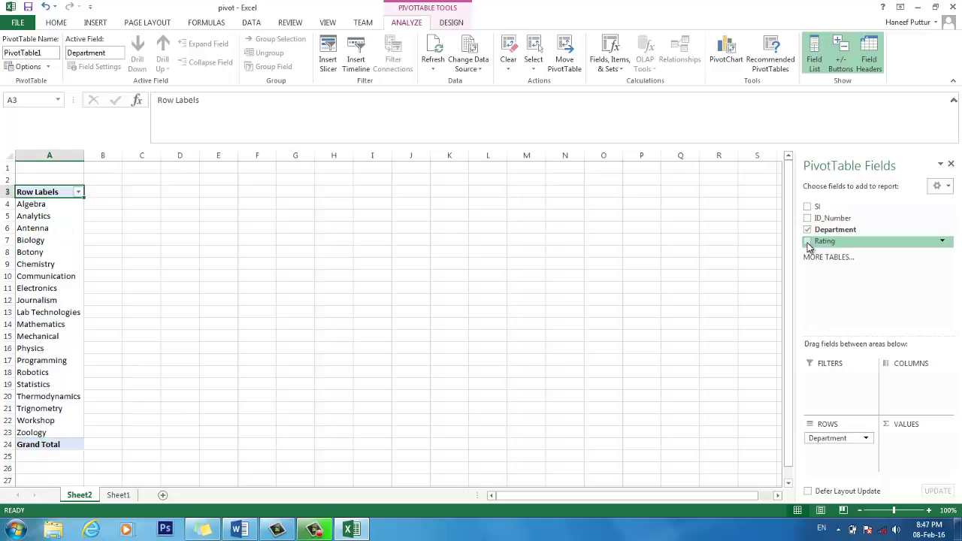
left_click(808, 244)
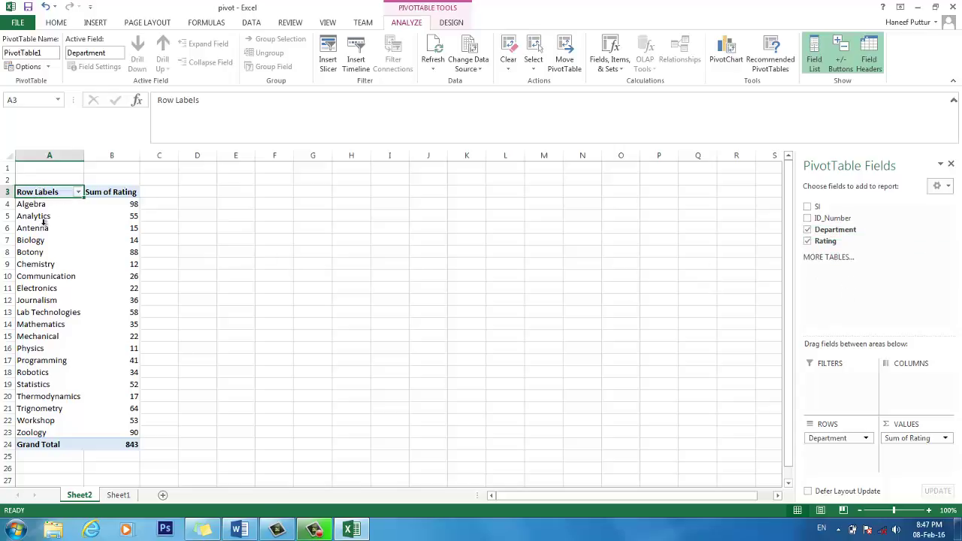
left_click_drag(39, 203, 53, 432)
left_click_drag(112, 205, 109, 407)
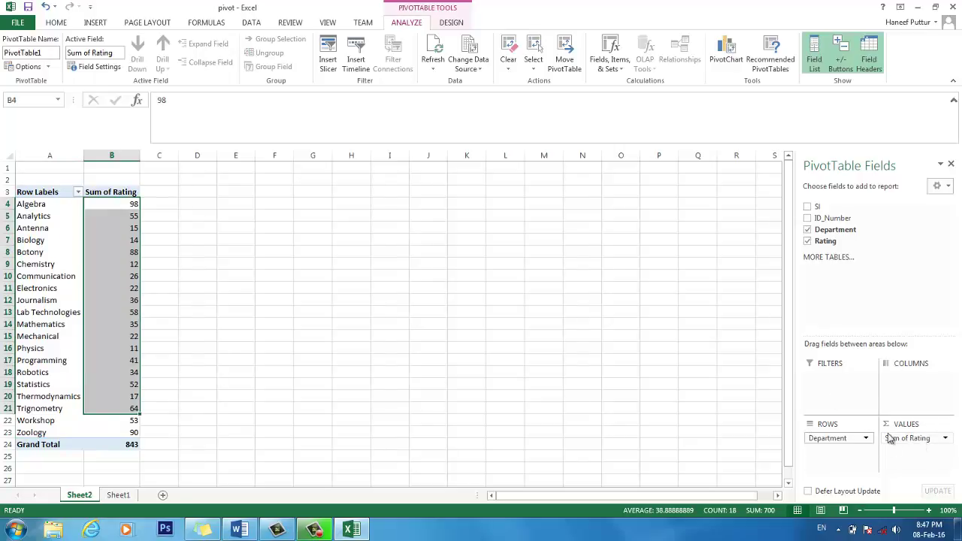
left_click_drag(850, 240, 931, 383)
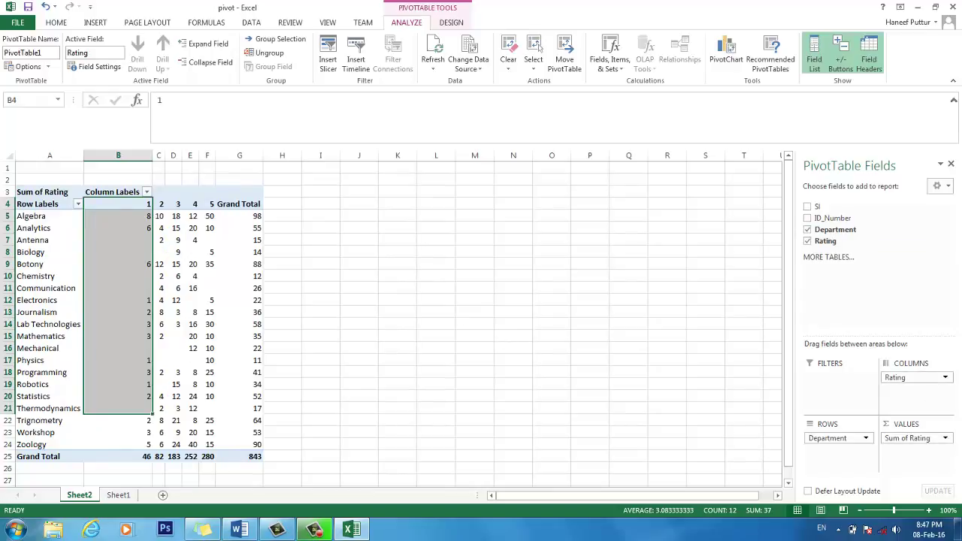
- Examine the pivot table's department rows, the rating columns 1 to 5 and the Grand Total for Algebra
left_click(240, 217)
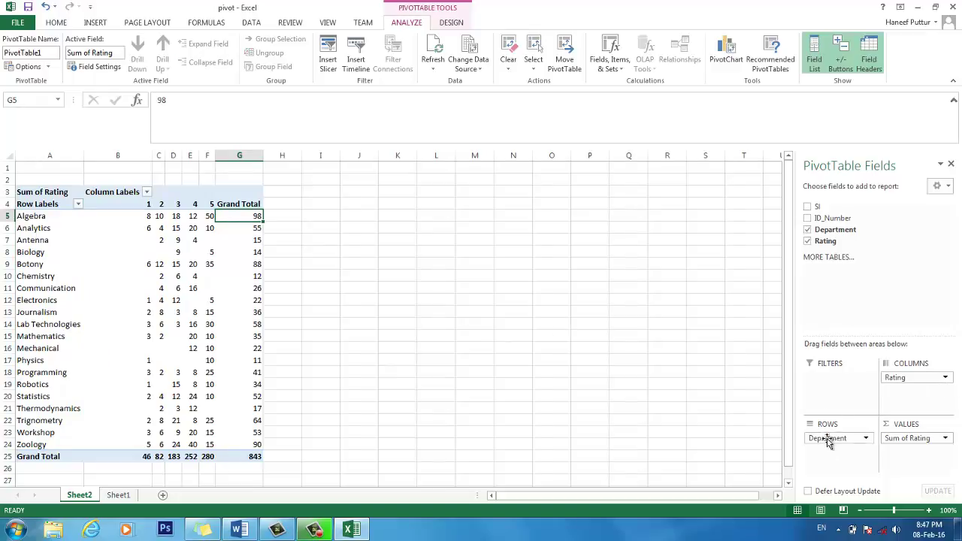
left_click_drag(33, 228, 33, 396)
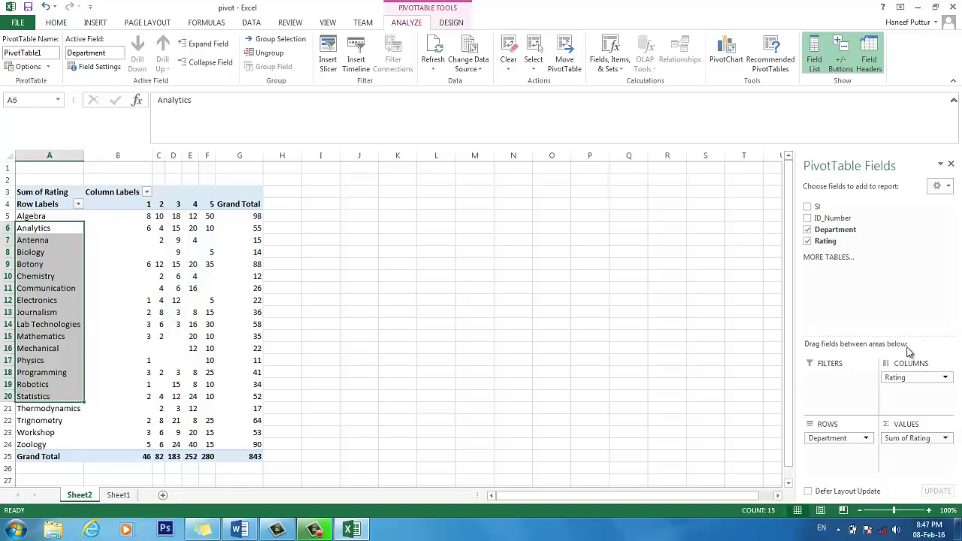
left_click(160, 216)
left_click(39, 216)
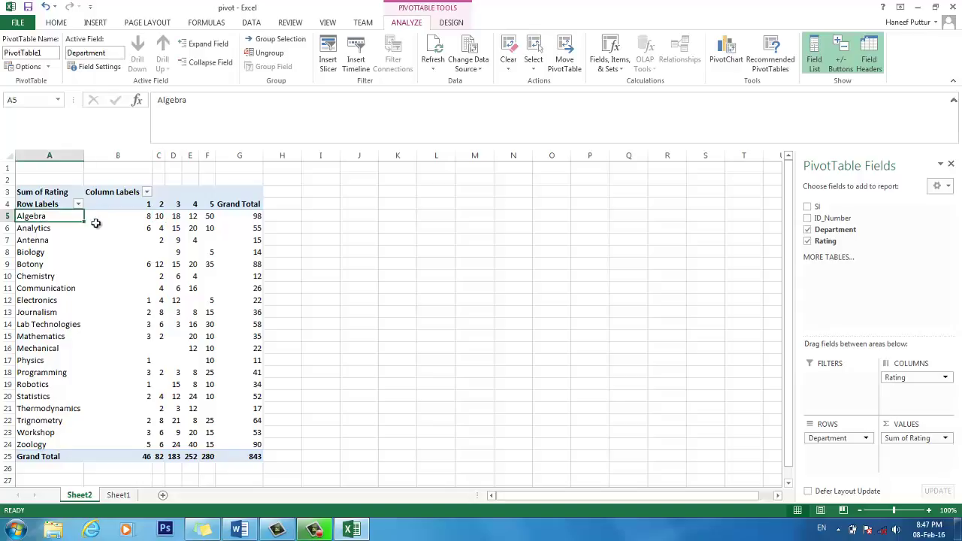
left_click(144, 217)
left_click(144, 205)
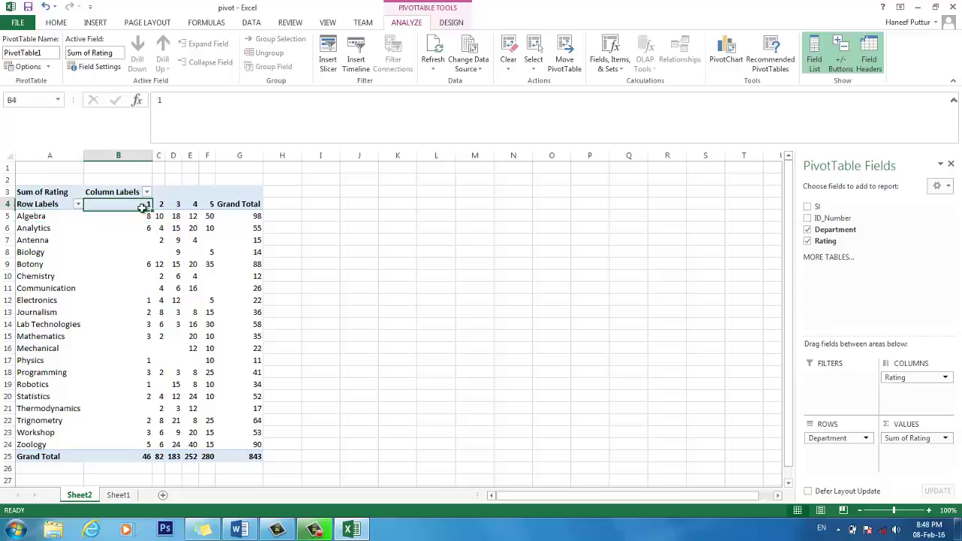
left_click(159, 216)
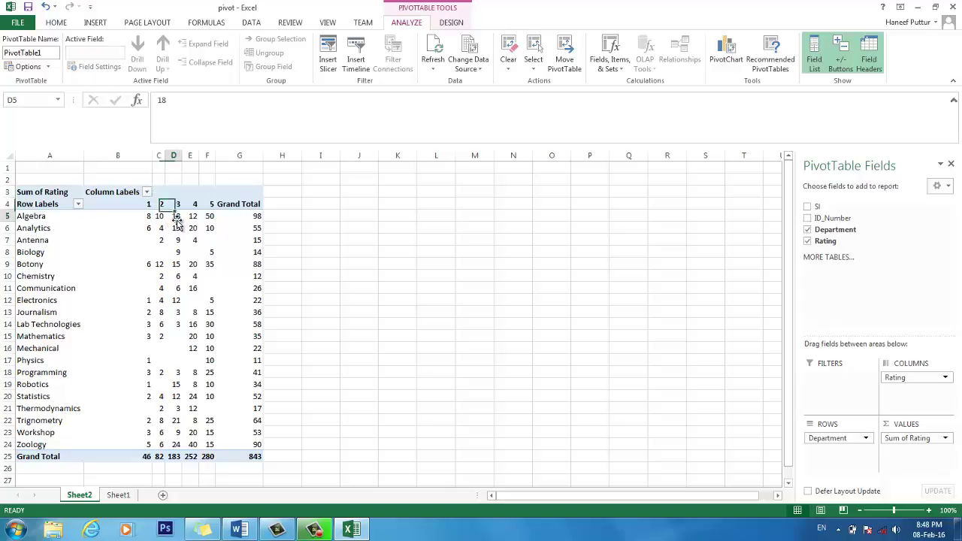
left_click(149, 216)
left_click_drag(149, 216, 210, 444)
left_click(244, 218)
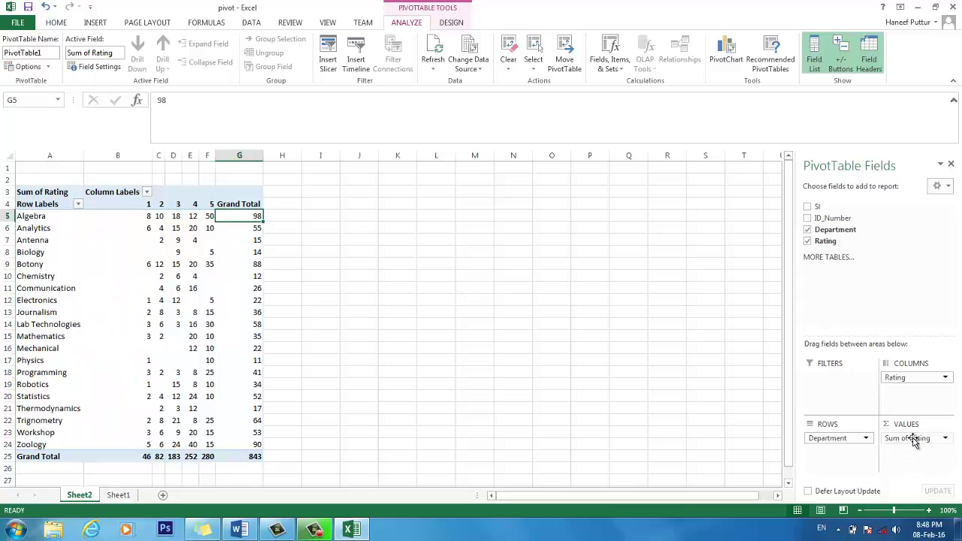
- Inspect Algebra's values and grand total, and compare them with the Task 1 percentage table in Word before returning to Excel
left_click(945, 439)
left_click(945, 438)
left_click(145, 217)
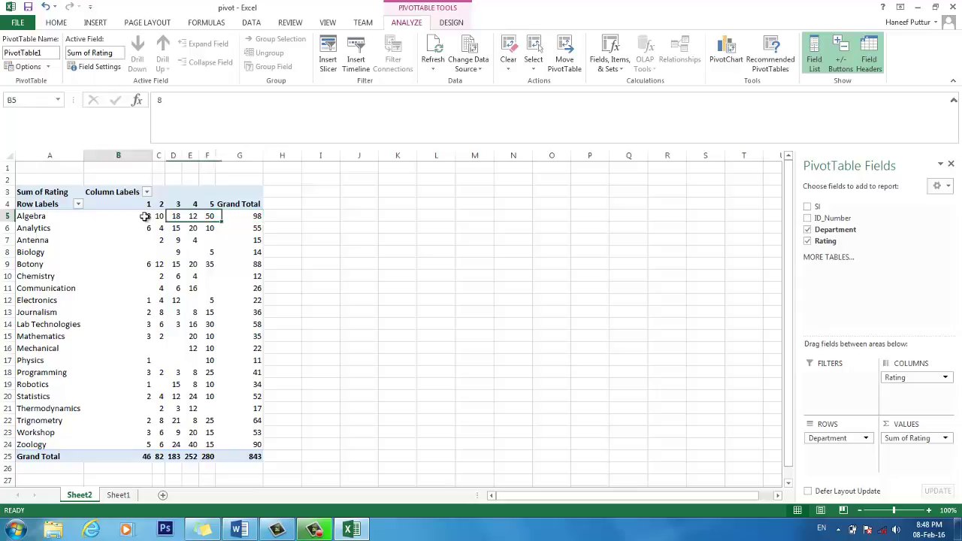
left_click(238, 217)
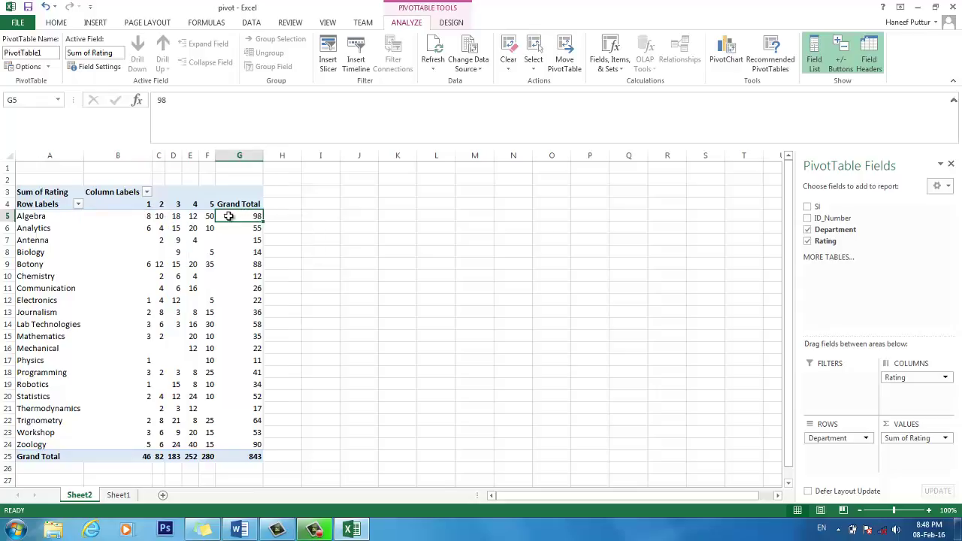
key("alt+Tab")
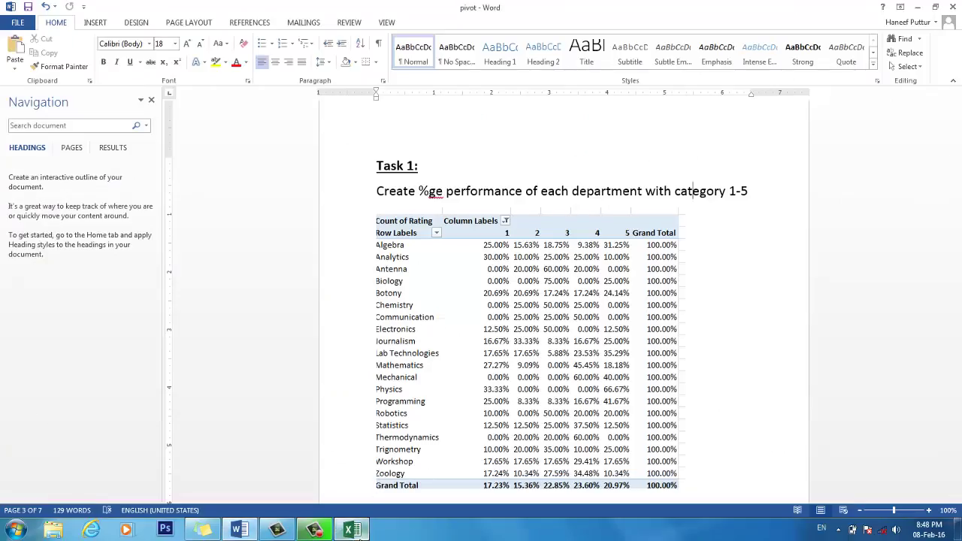
left_click(352, 530)
left_click(253, 217)
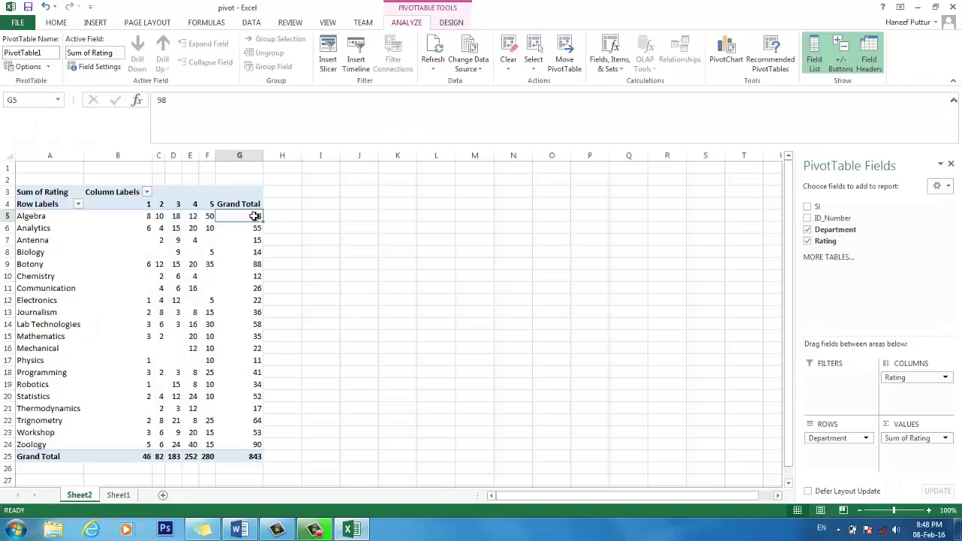
left_click(136, 217)
left_click(135, 194)
left_click(140, 216)
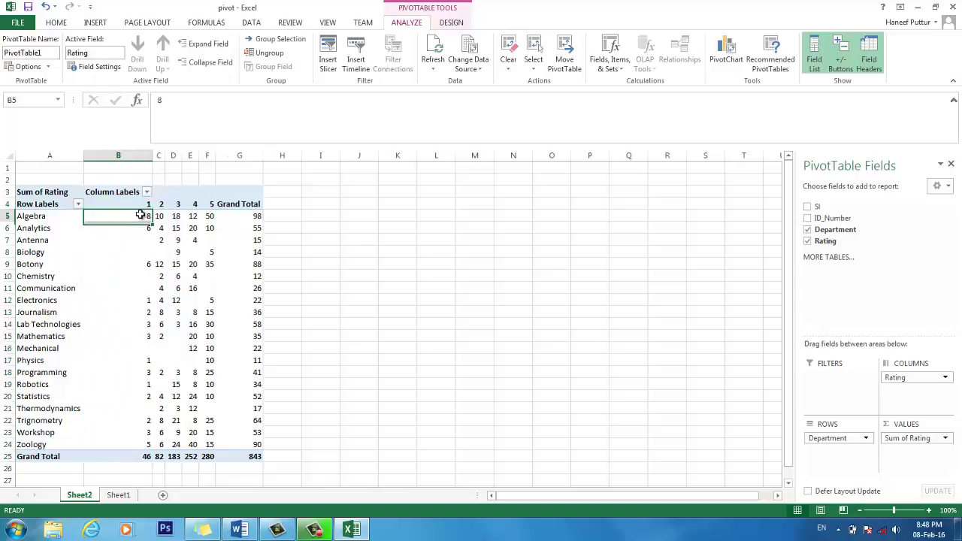
- Show the pivot table values as % of Row Total, and compare the table with the Task 1 sample in Word
right_click(252, 216)
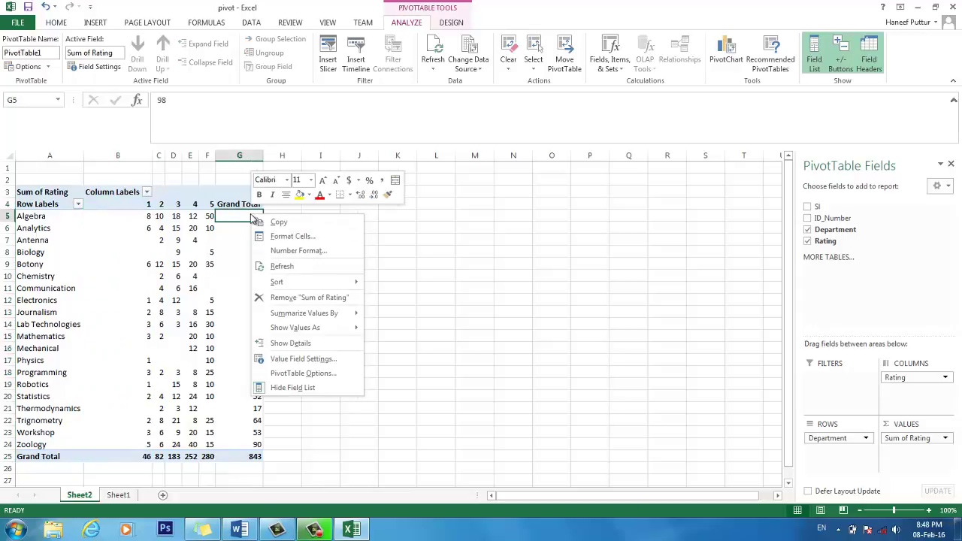
mouse_move(321, 328)
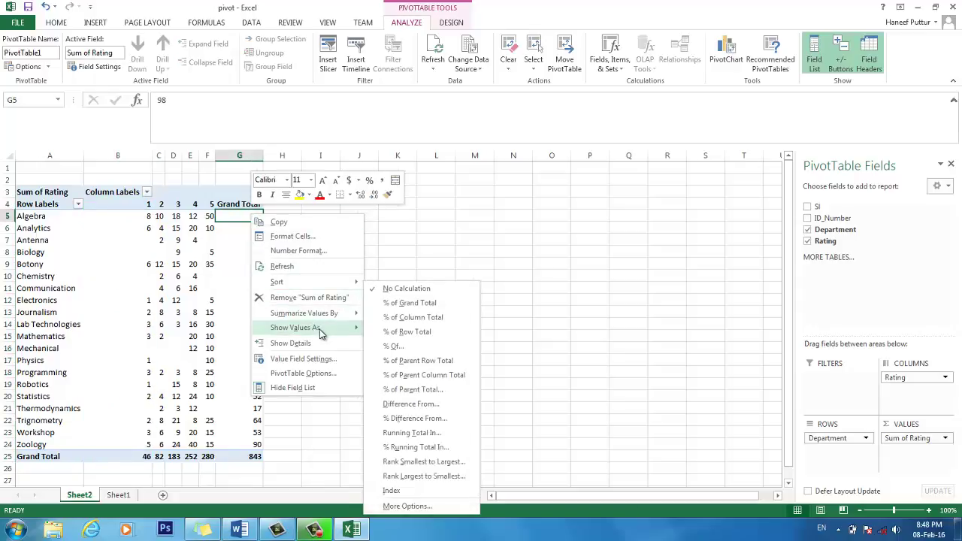
left_click(410, 333)
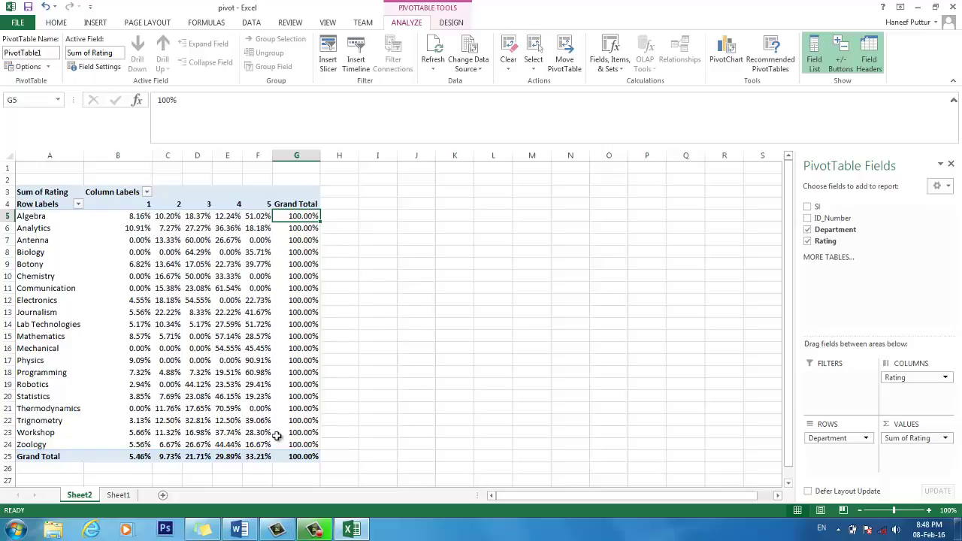
left_click(239, 531)
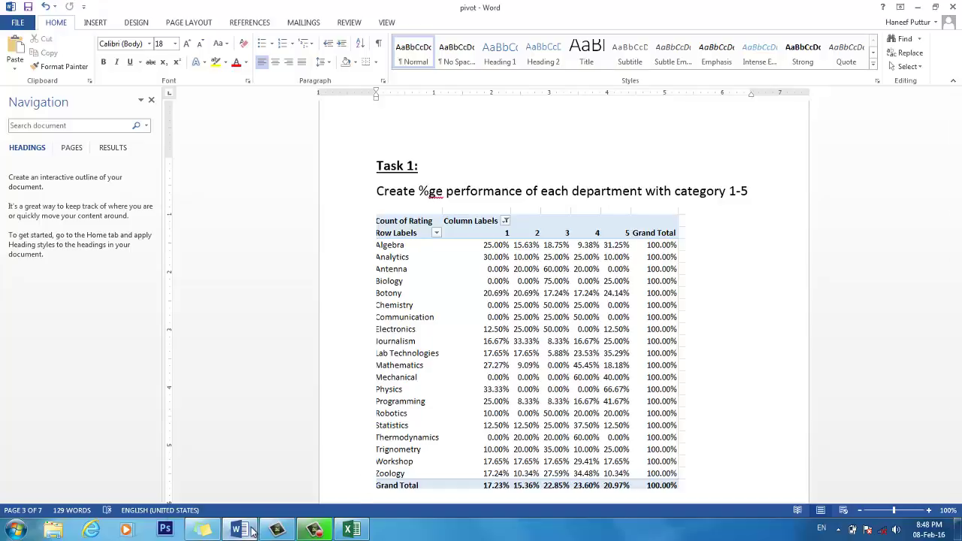
left_click(357, 531)
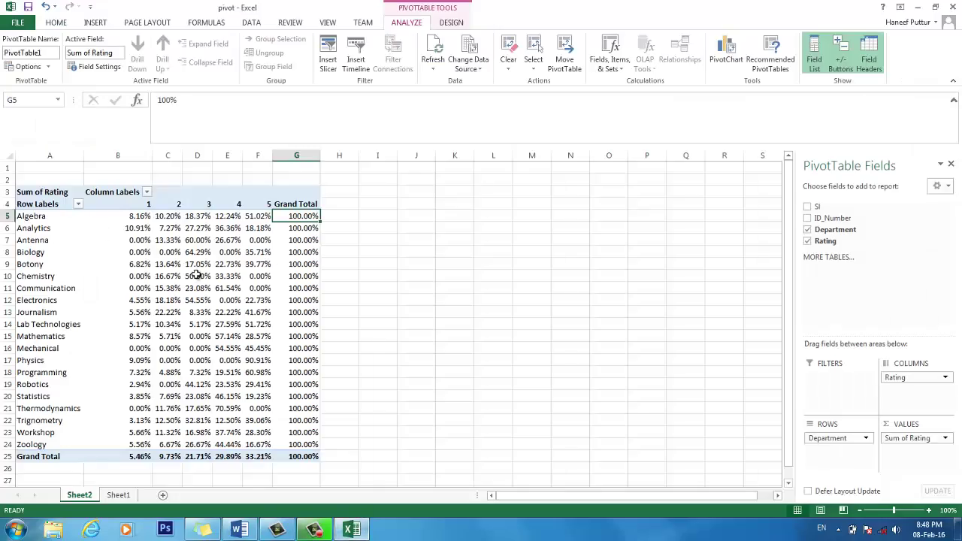
- Read Task 2 in Word about the Biology, Chemistry, Physics and Mathematics group, and return to Excel to select A6:G23 in the pivot table
left_click(352, 530)
scroll(423, 383, "down", 10)
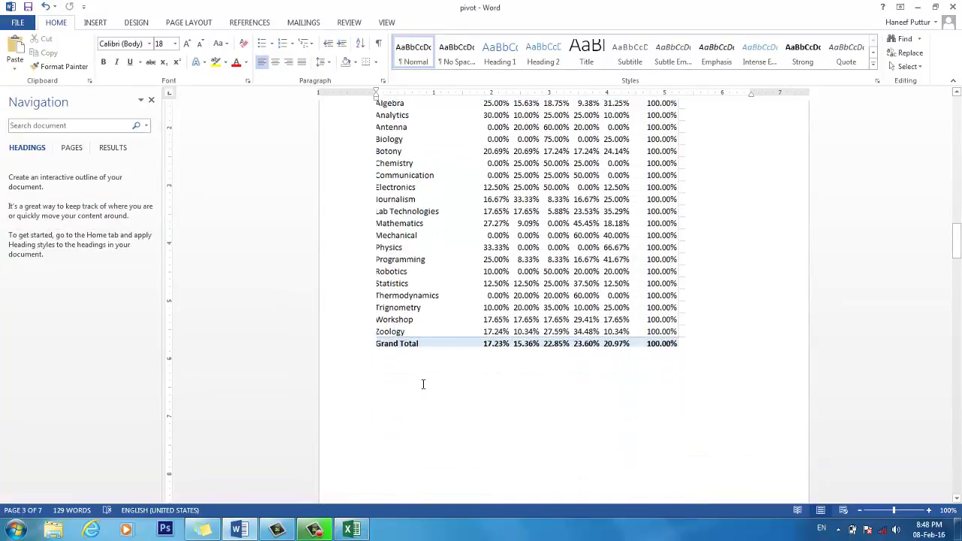
scroll(423, 382, "down", 3)
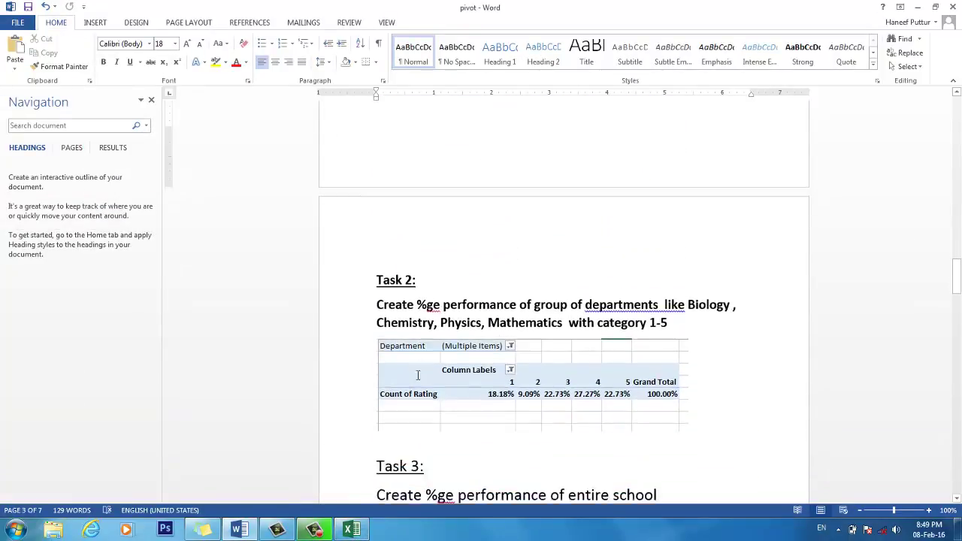
left_click(379, 278)
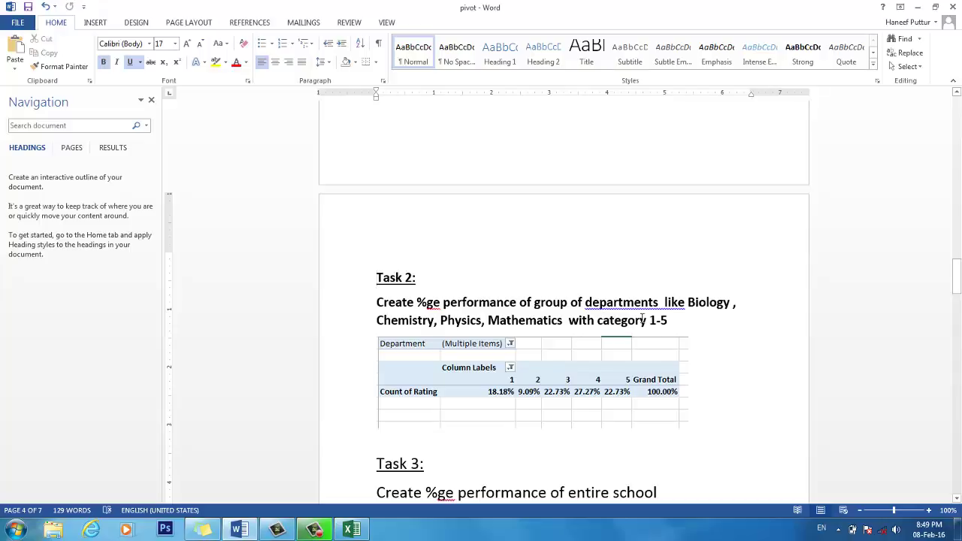
left_click(352, 530)
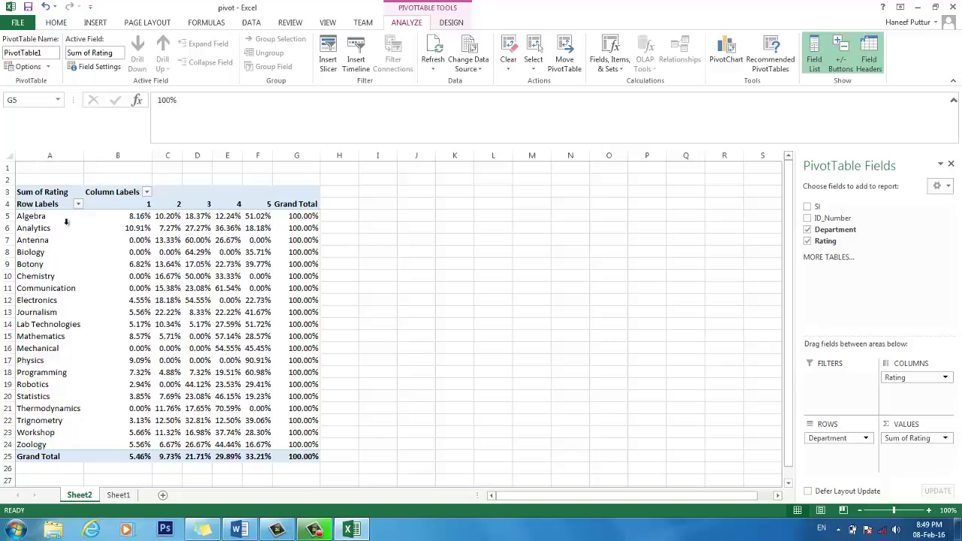
left_click_drag(57, 228, 291, 434)
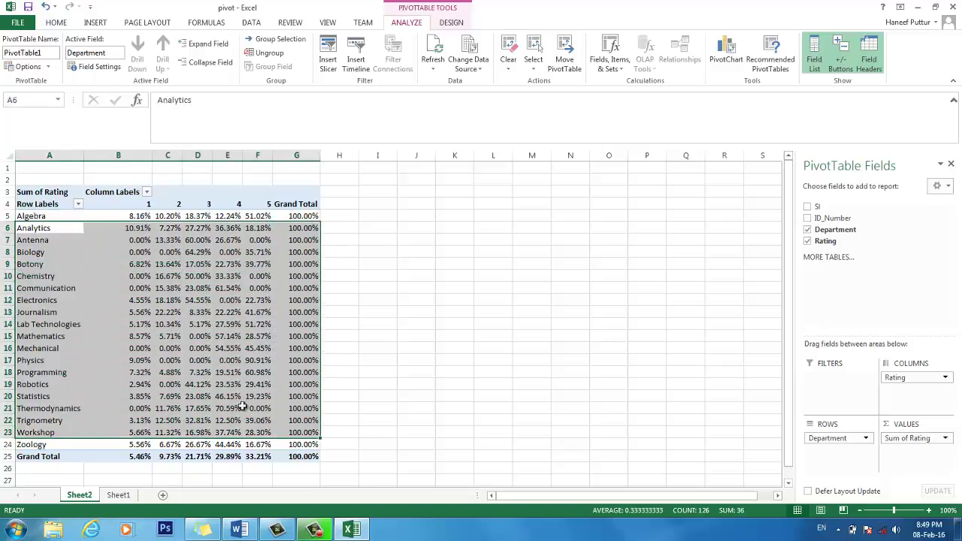
- Move the Department field from the pivot table's rows to its filters
left_click(43, 222)
left_click(48, 217)
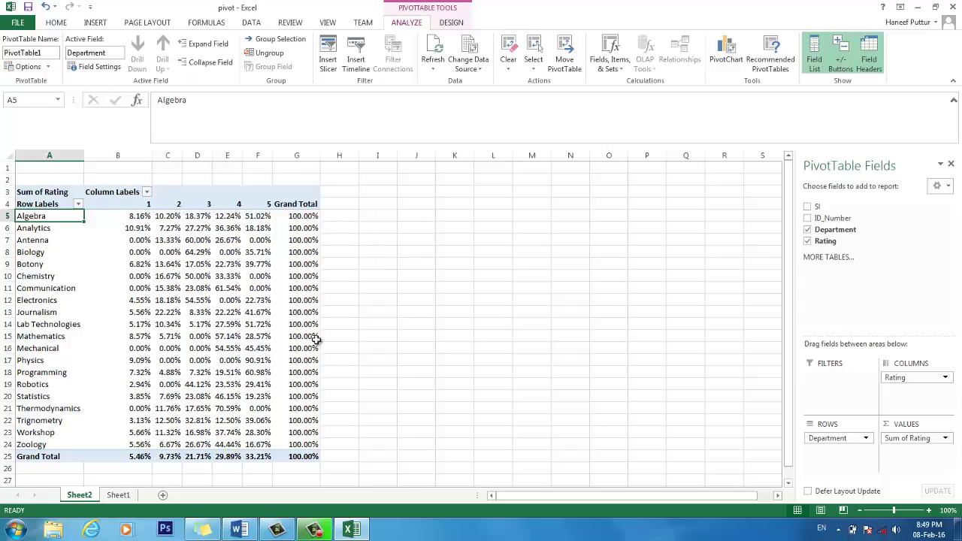
left_click(42, 266)
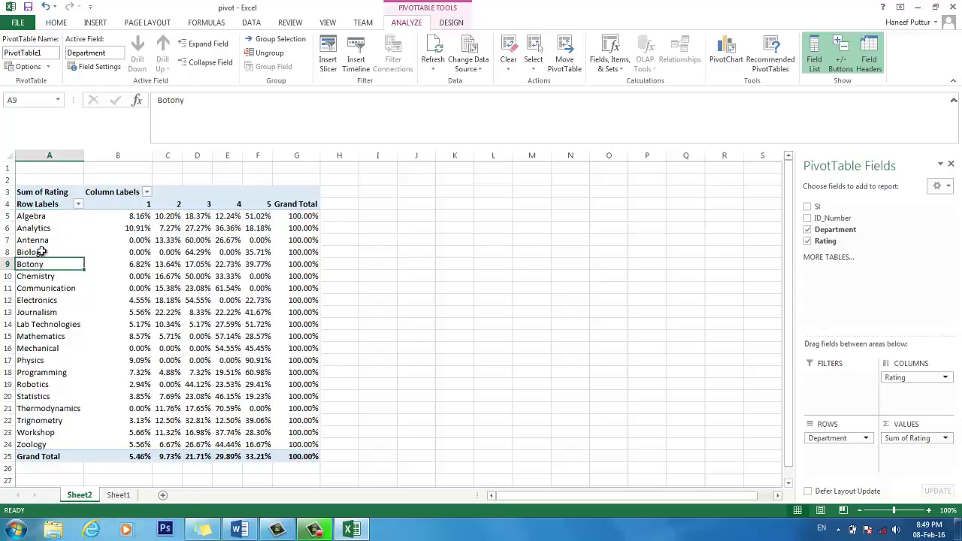
left_click(38, 252)
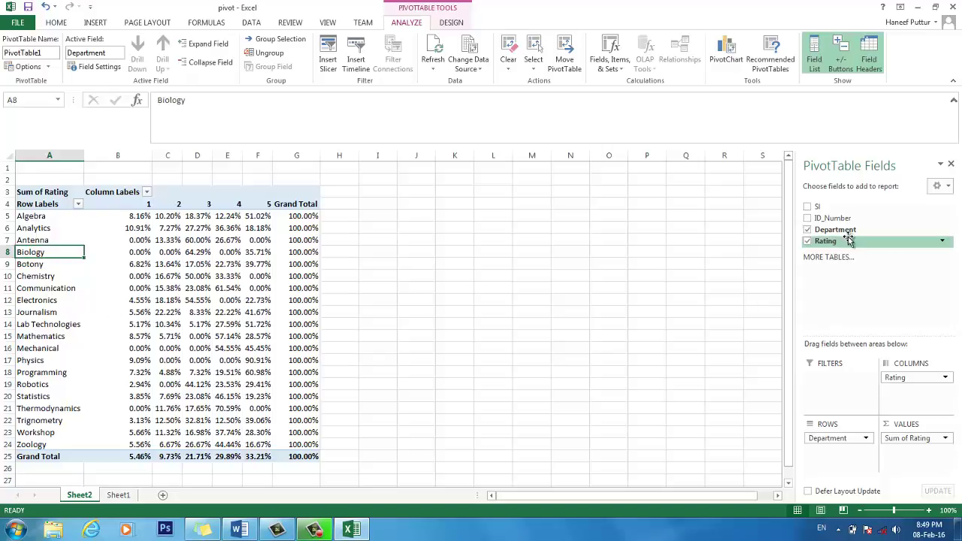
left_click_drag(837, 233, 833, 381)
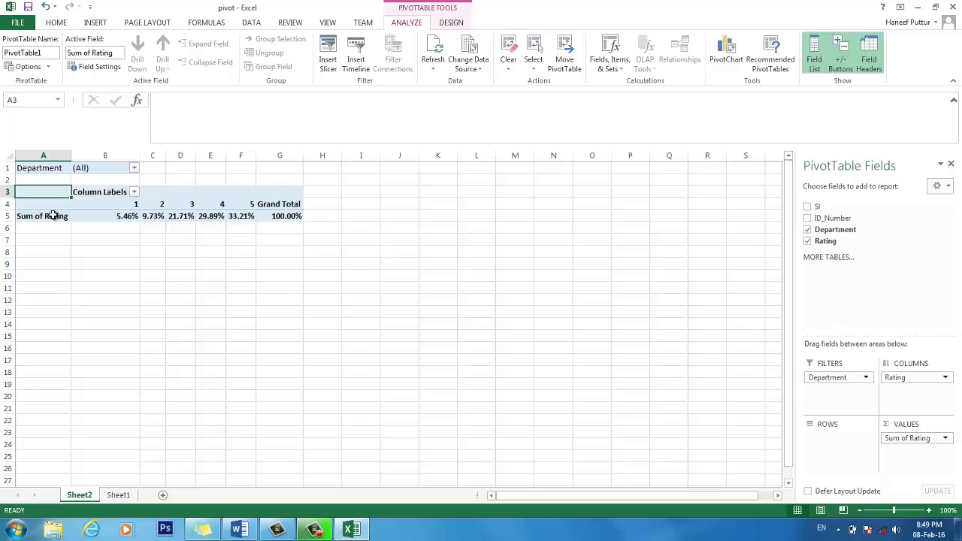
- Filter the pivot table to the Algebra department and look over its percentages for ratings 1 to 5
left_click(135, 169)
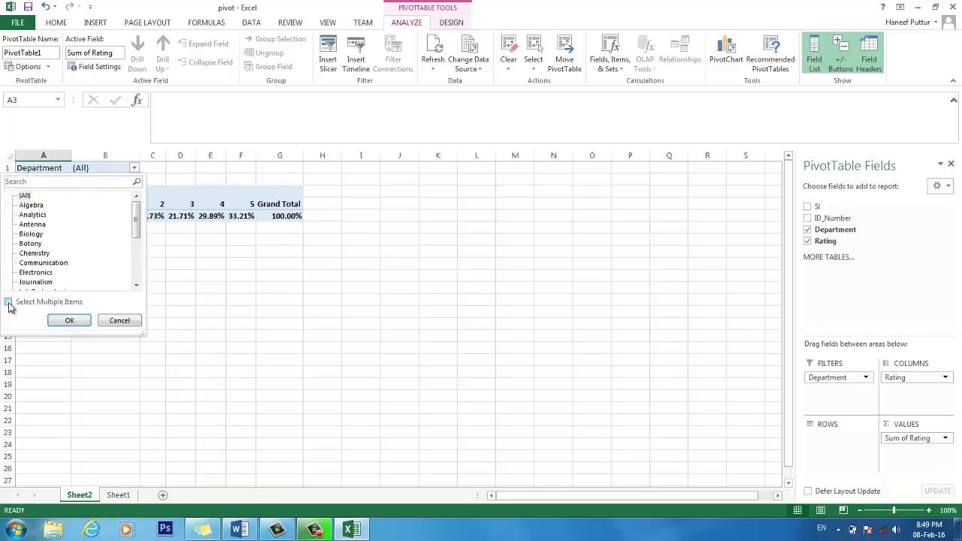
left_click(30, 207)
left_click(69, 320)
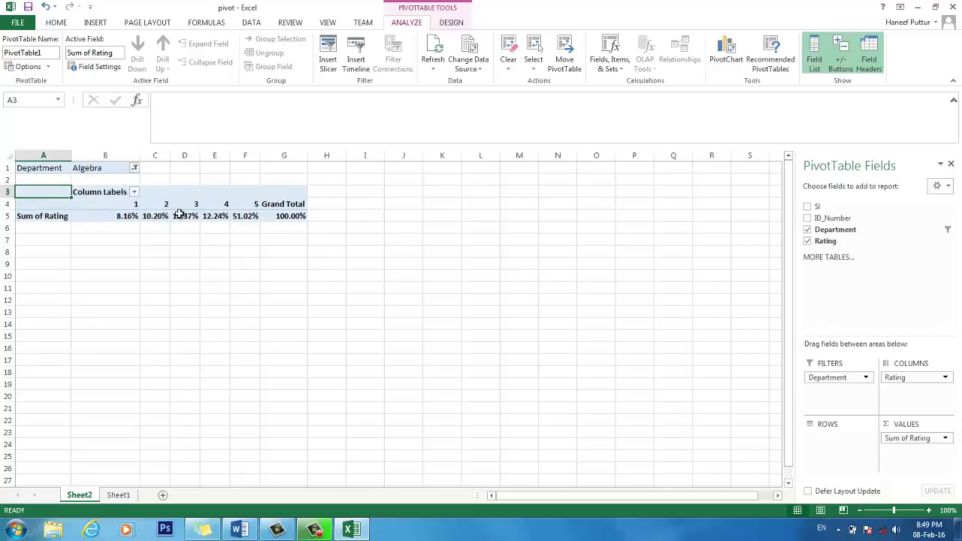
left_click(118, 216)
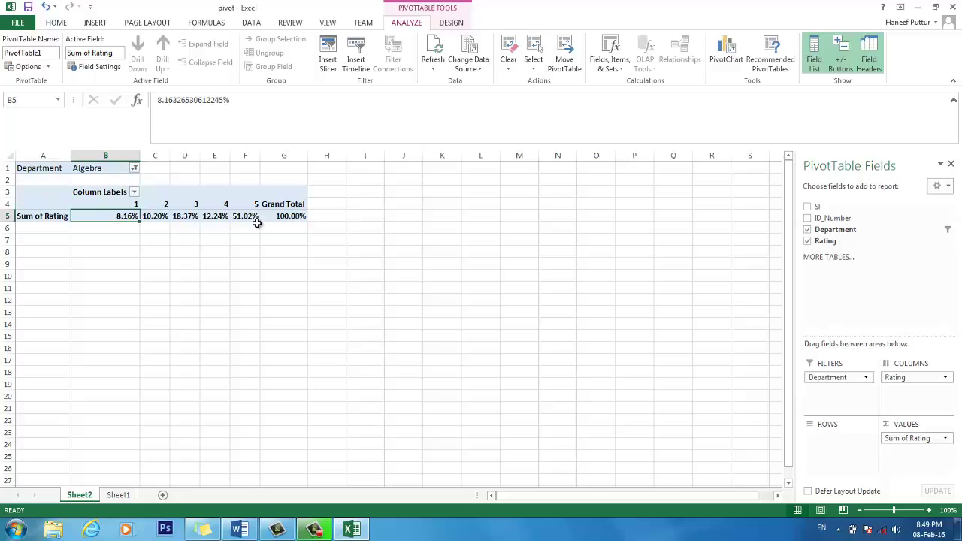
left_click_drag(257, 223, 118, 221)
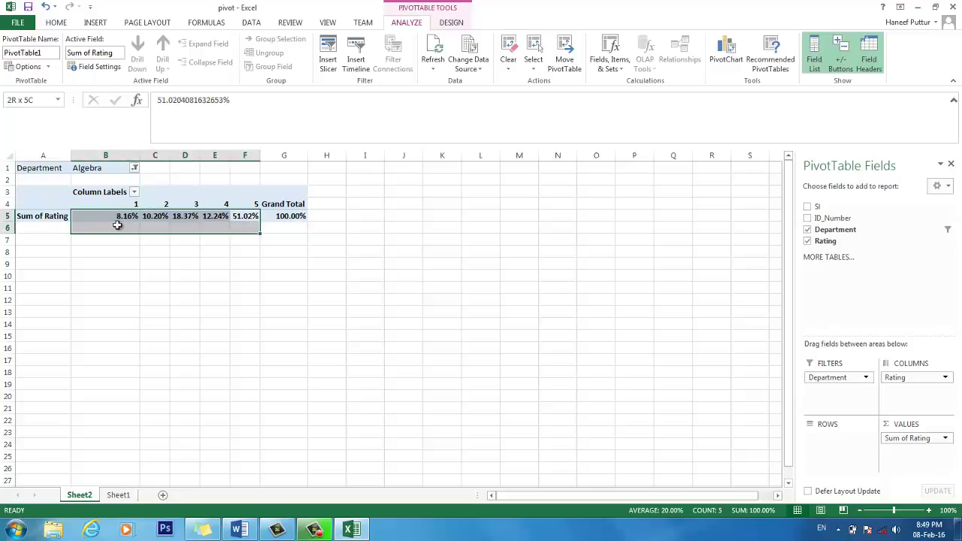
- Filter Department to multiple items, including only Biology, Chemistry, Physics and Mathematics
left_click(134, 169)
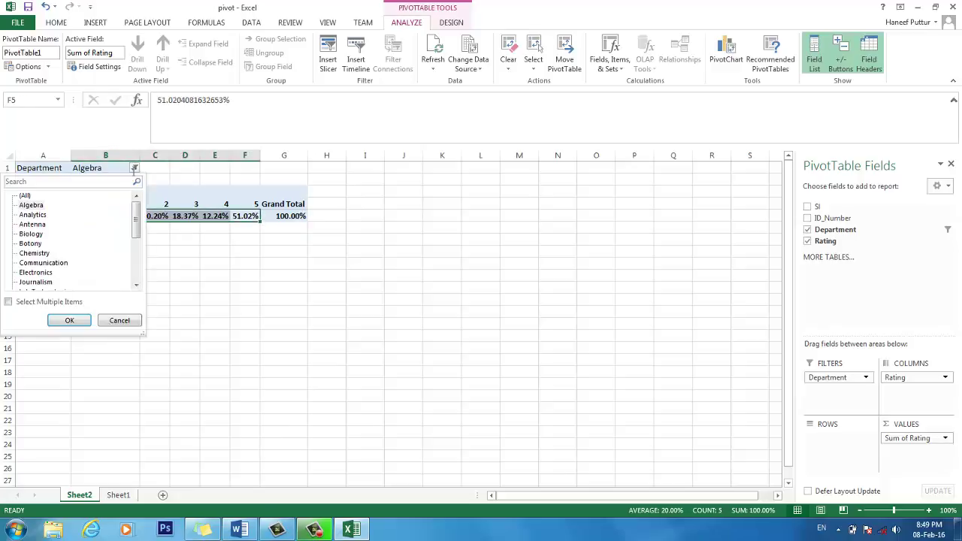
left_click(8, 302)
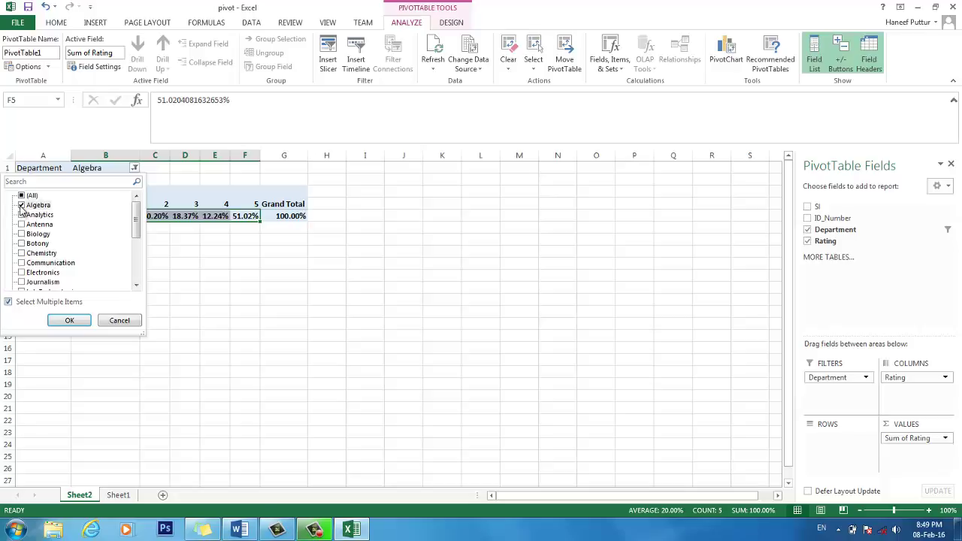
left_click(21, 205)
left_click(22, 235)
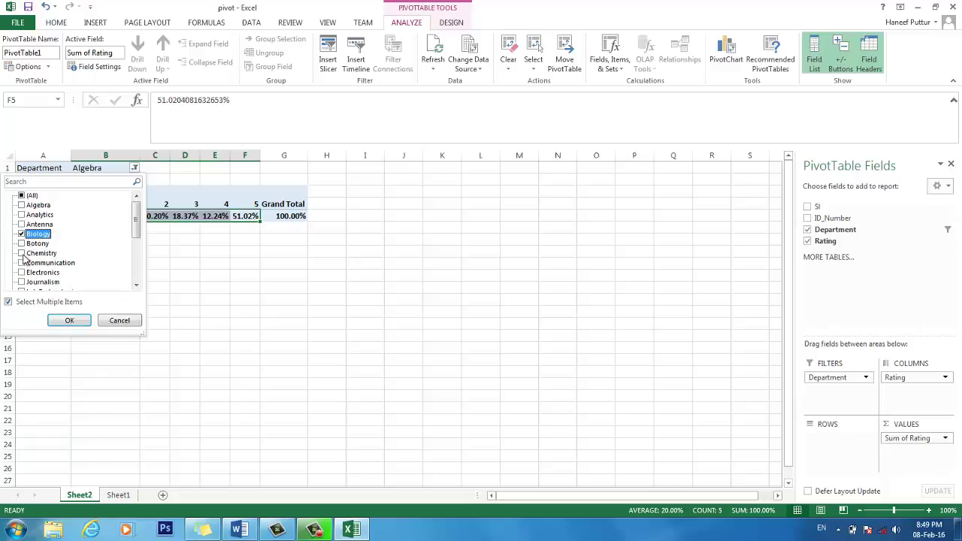
left_click(22, 254)
scroll(40, 284, "down", 2)
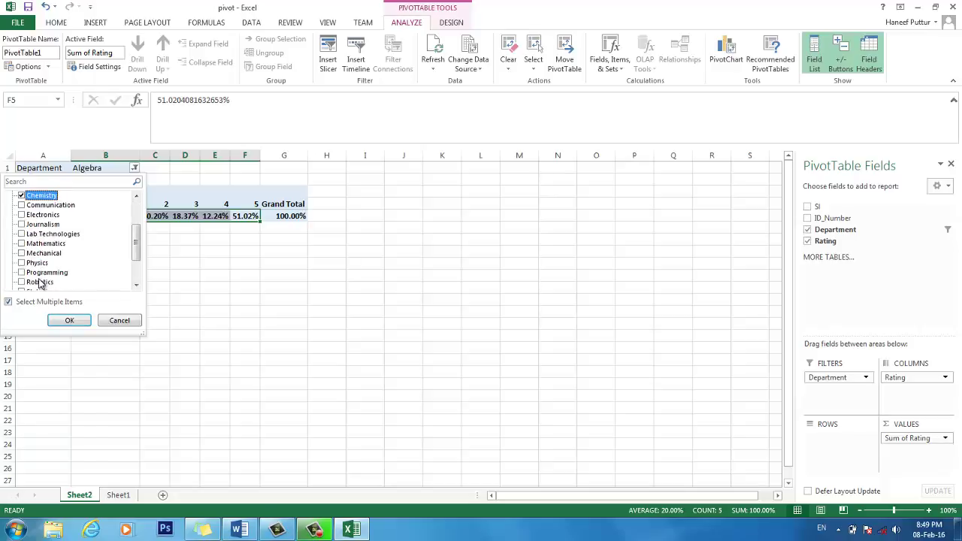
left_click(22, 263)
scroll(41, 285, "down", 1)
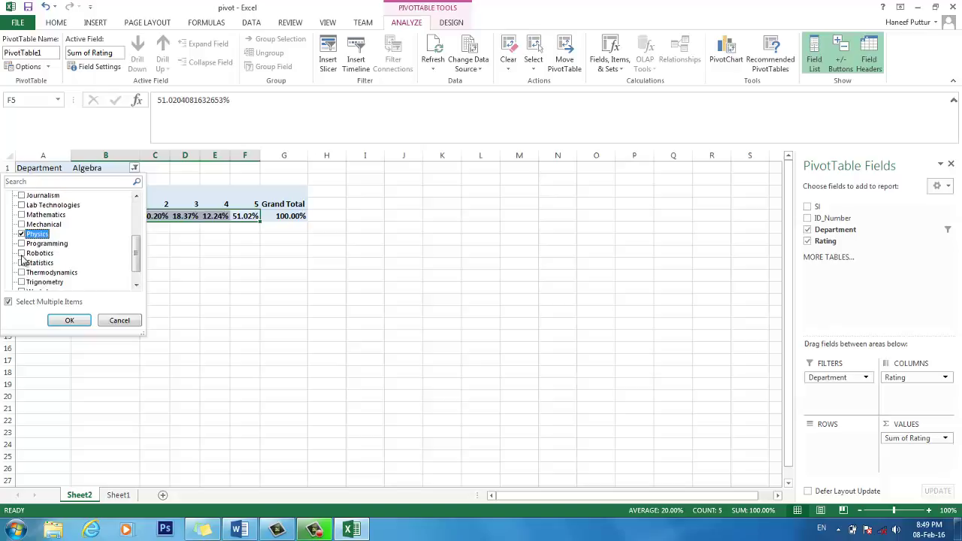
left_click(23, 215)
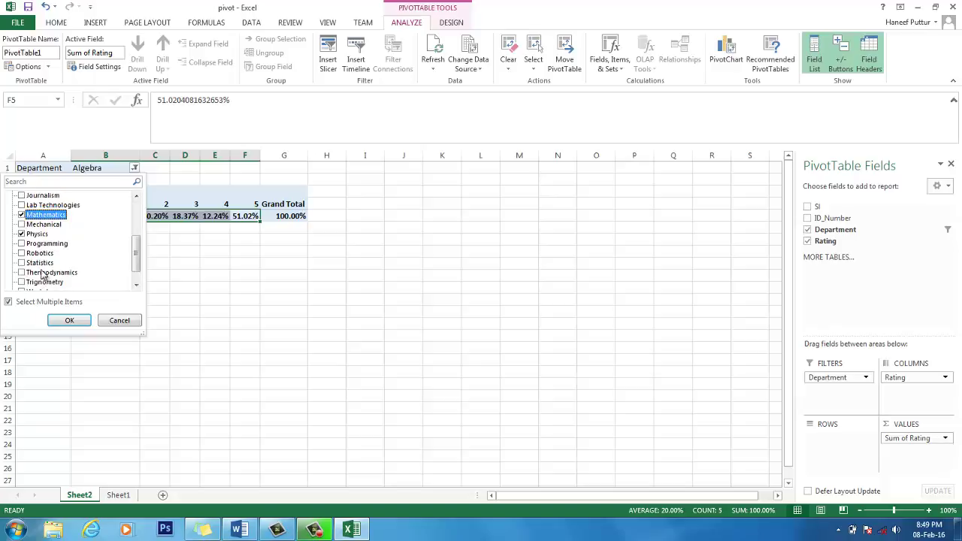
left_click(77, 321)
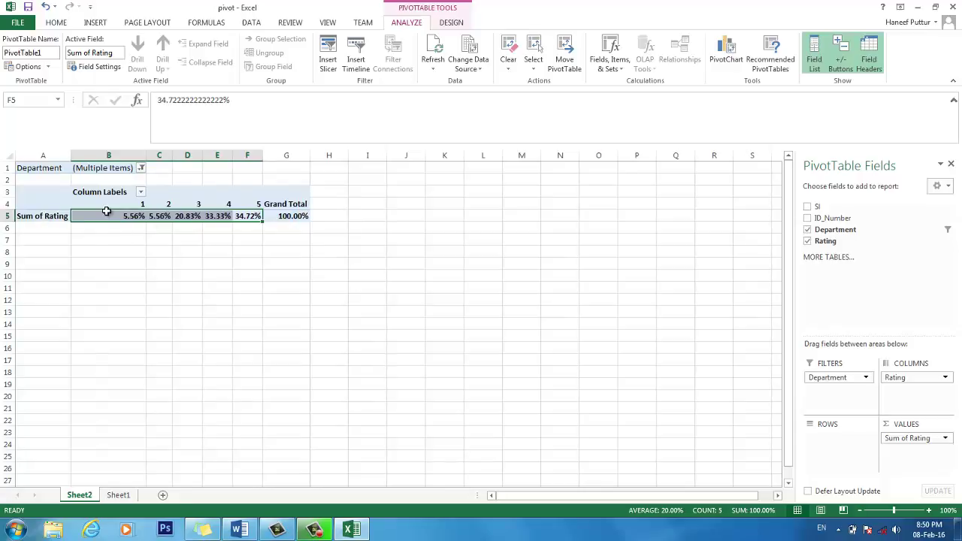
- Examine the department group's percentages for ratings 1 to 5 and compare them with the Task 2 sample in Word
left_click_drag(95, 216, 251, 217)
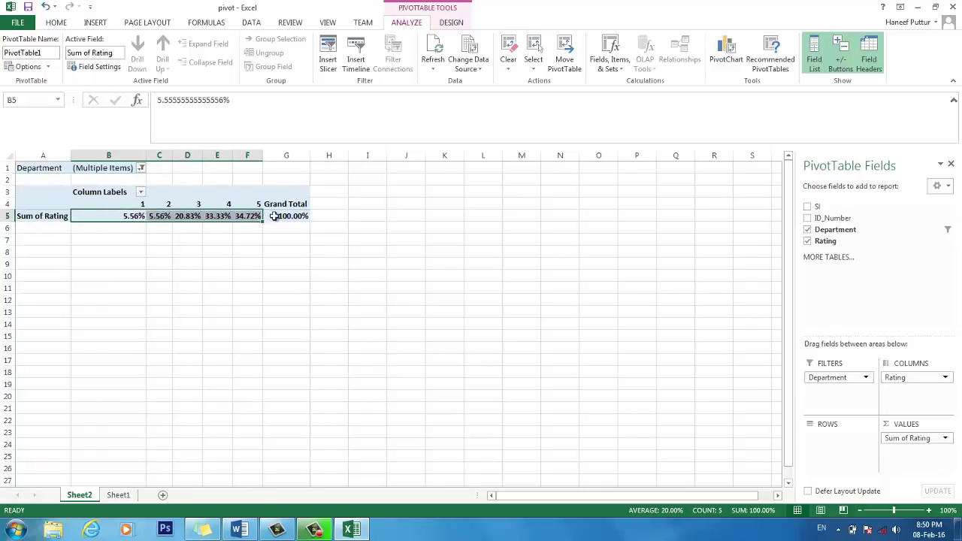
left_click(273, 216)
left_click_drag(118, 216, 256, 217)
key("alt+Tab")
scroll(632, 458, "down", 3)
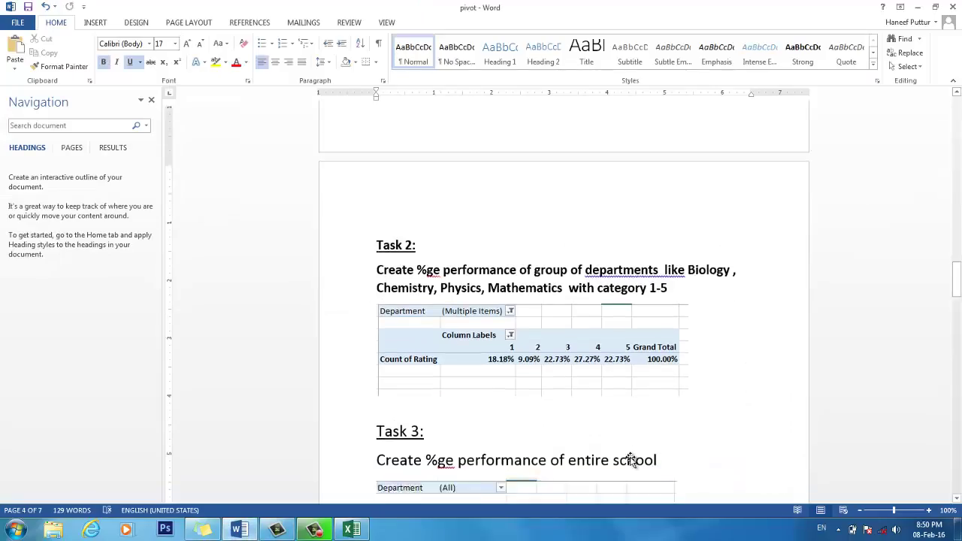
left_click(611, 204)
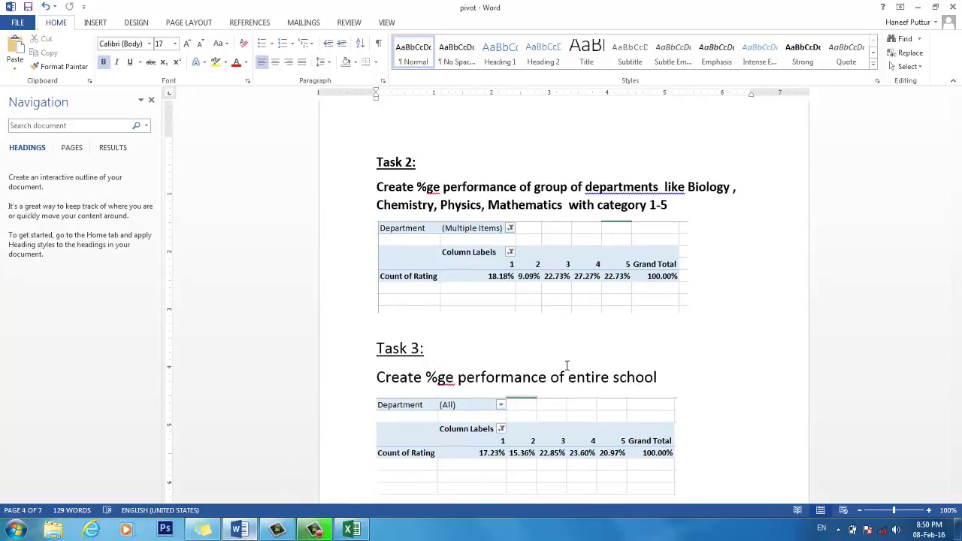
- Read Task 3 about the entire school in Word, and back in Excel set the Department filter to all departments
left_click_drag(379, 377, 653, 390)
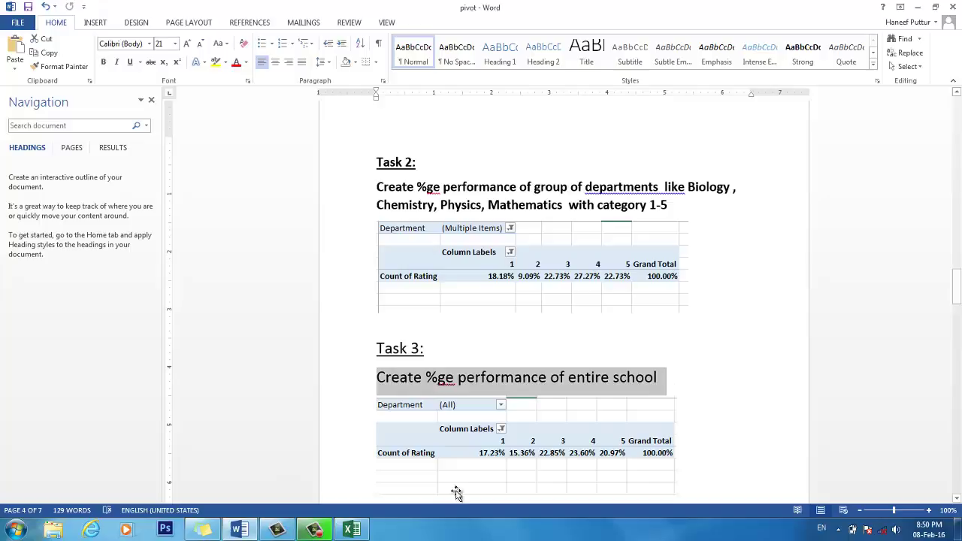
left_click(352, 529)
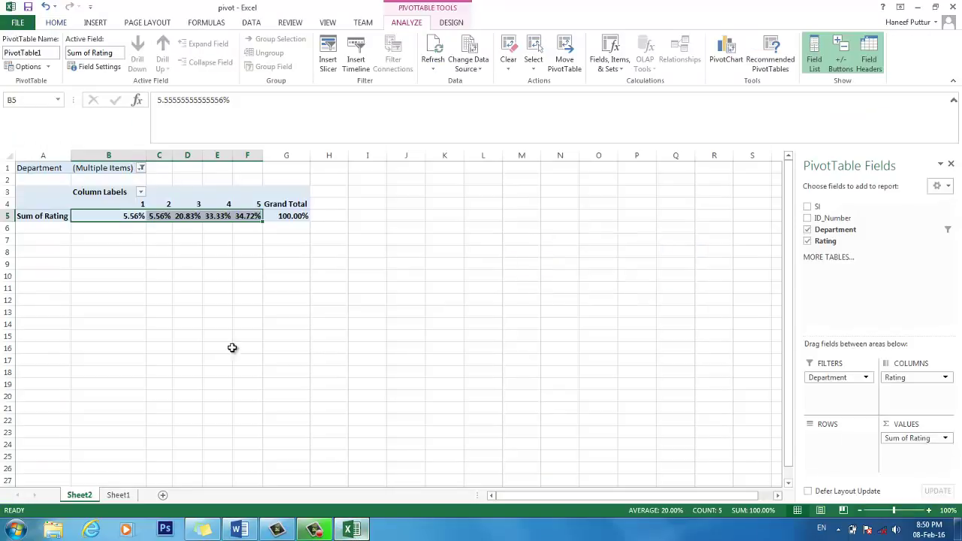
left_click(140, 168)
left_click(22, 196)
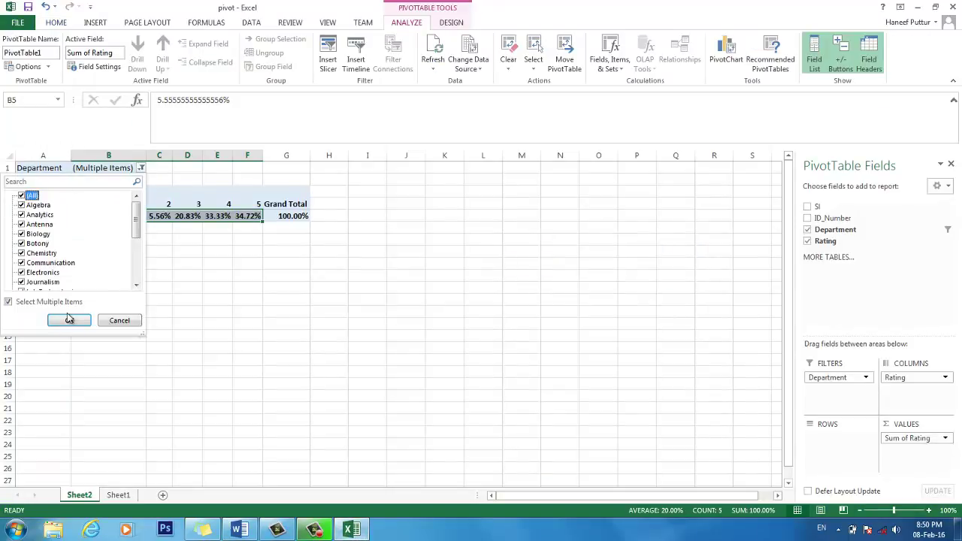
left_click(69, 320)
left_click(266, 287)
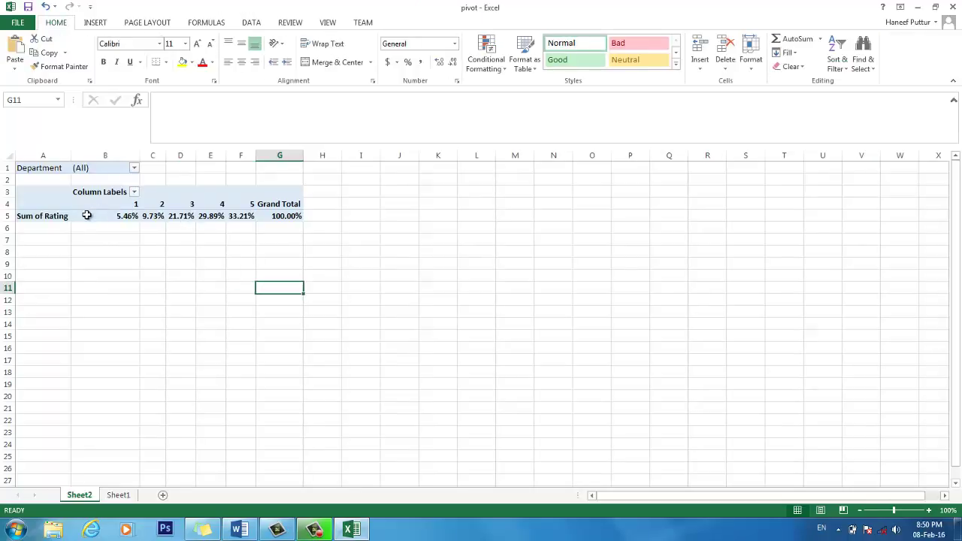
- Examine the entire school's percentages for ratings 1 to 5, and read Task 4 about creating charts in Word
left_click_drag(89, 216, 298, 216)
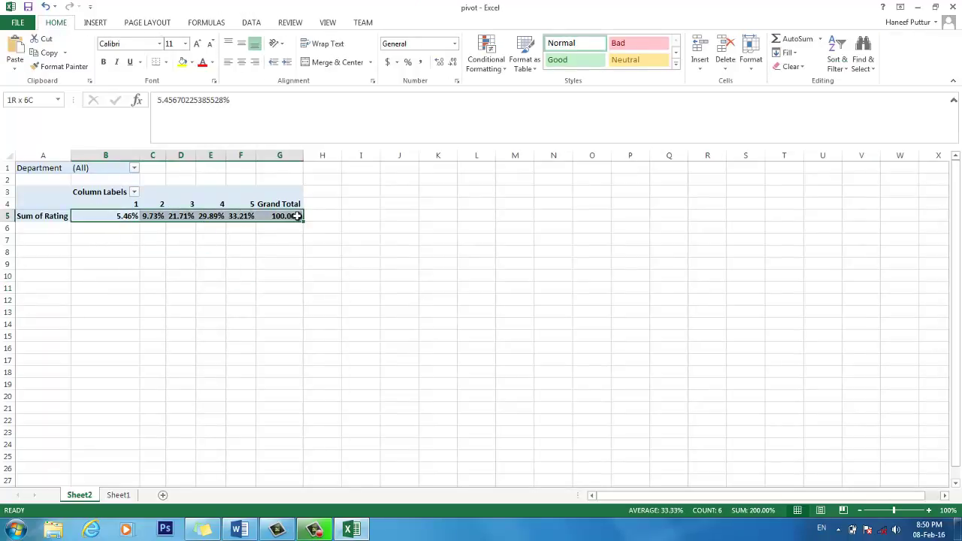
left_click(397, 252)
left_click_drag(114, 204, 251, 218)
left_click(350, 531)
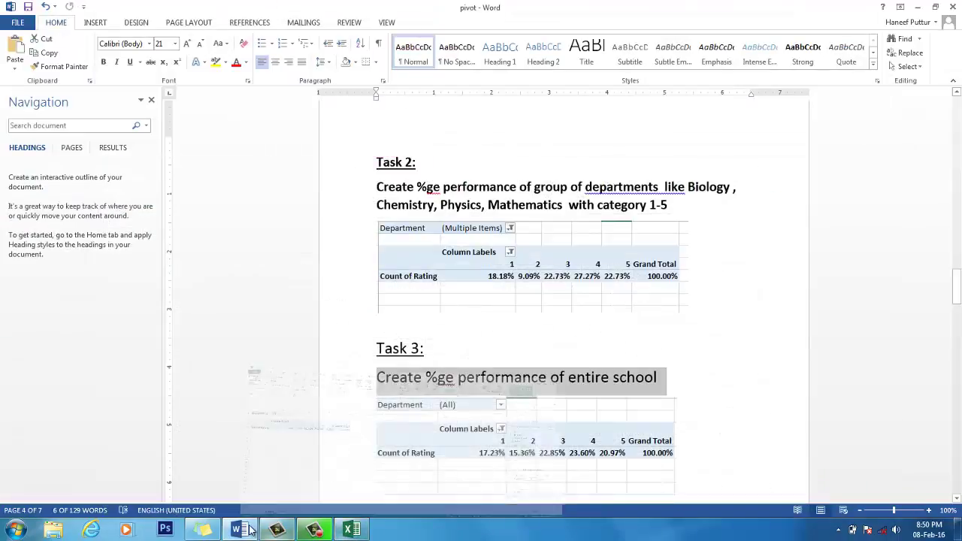
scroll(452, 428, "down", 7)
scroll(451, 428, "down", 4)
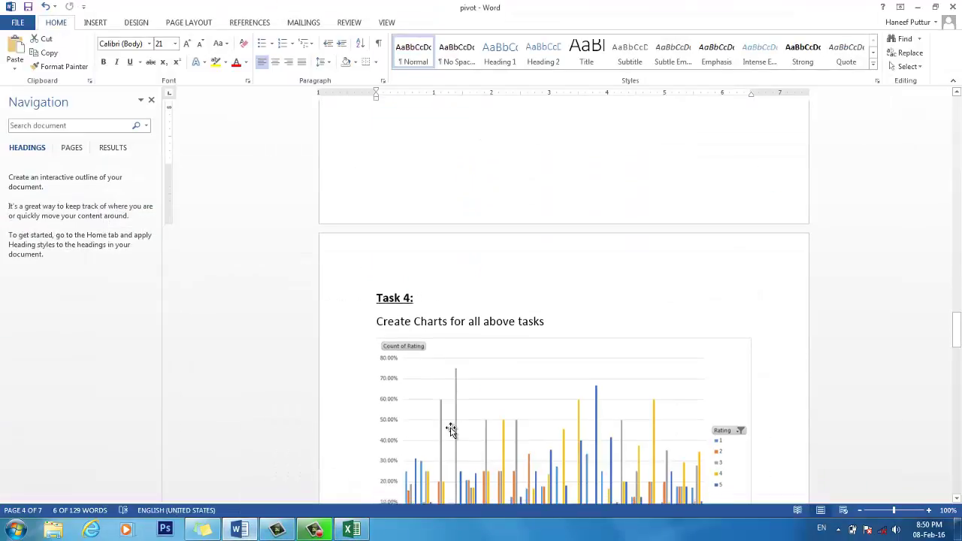
left_click(393, 319)
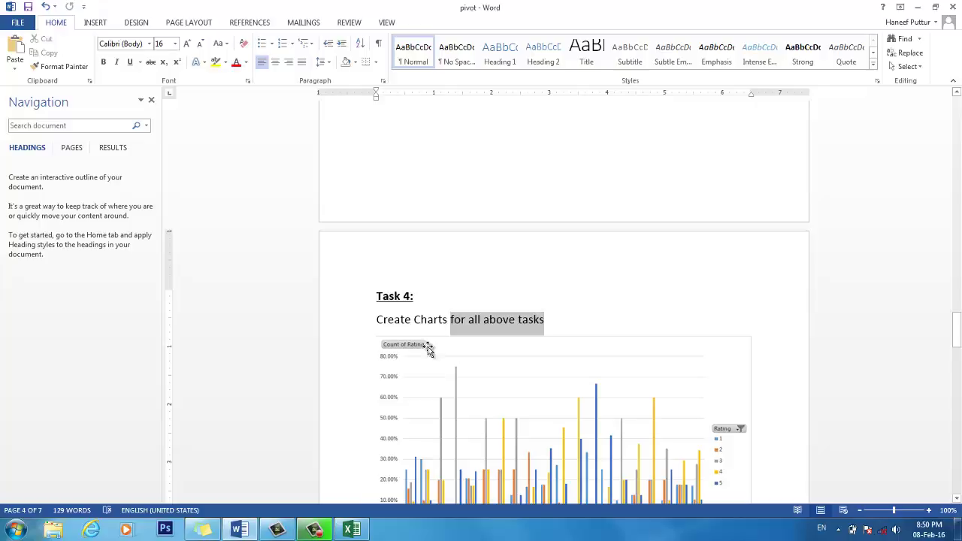
- Return to Excel and move the Department field from the pivot table's filters back to its rows
left_click(357, 532)
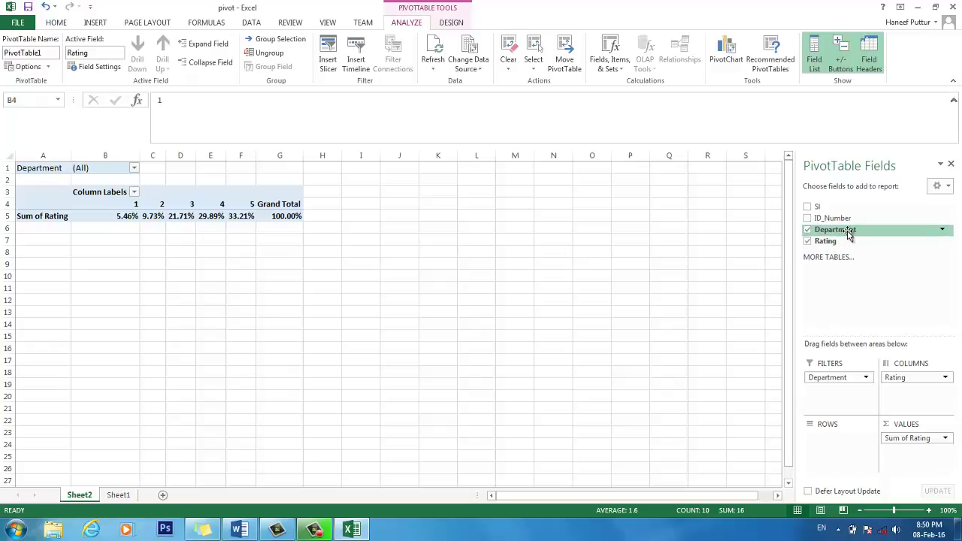
left_click_drag(833, 382, 835, 444)
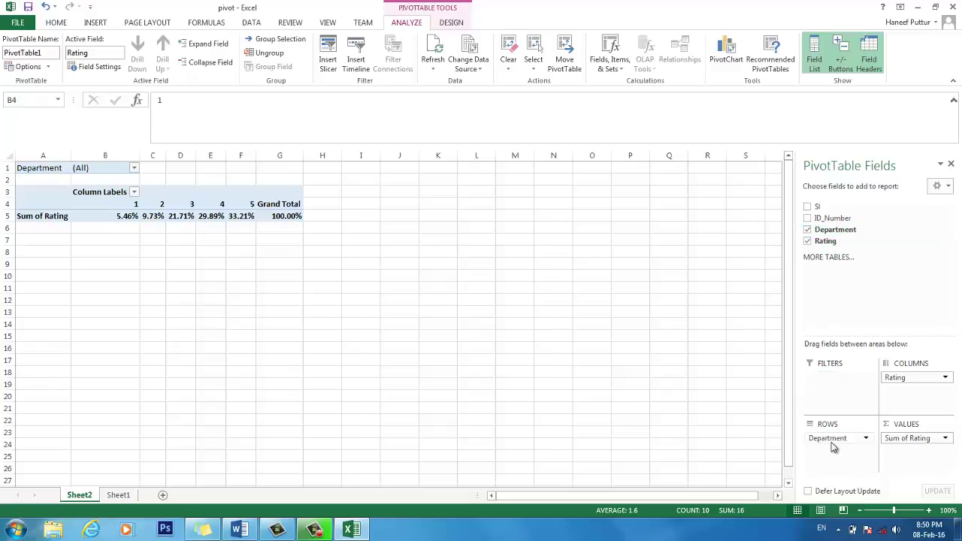
left_click(531, 267)
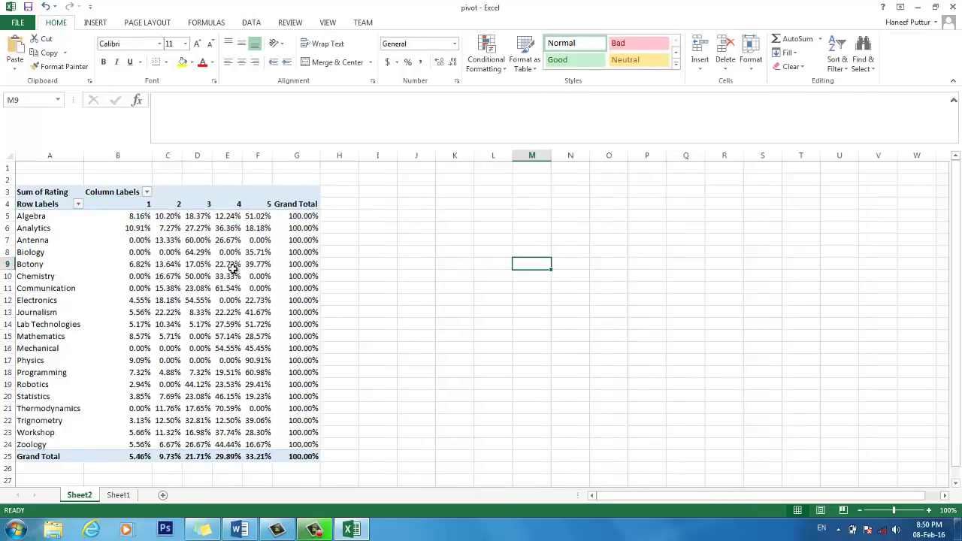
- Insert a Clustered Column PivotChart beside the pivot table, enlarged to about 4.95 inches high and 8.63 inches wide
left_click(193, 291)
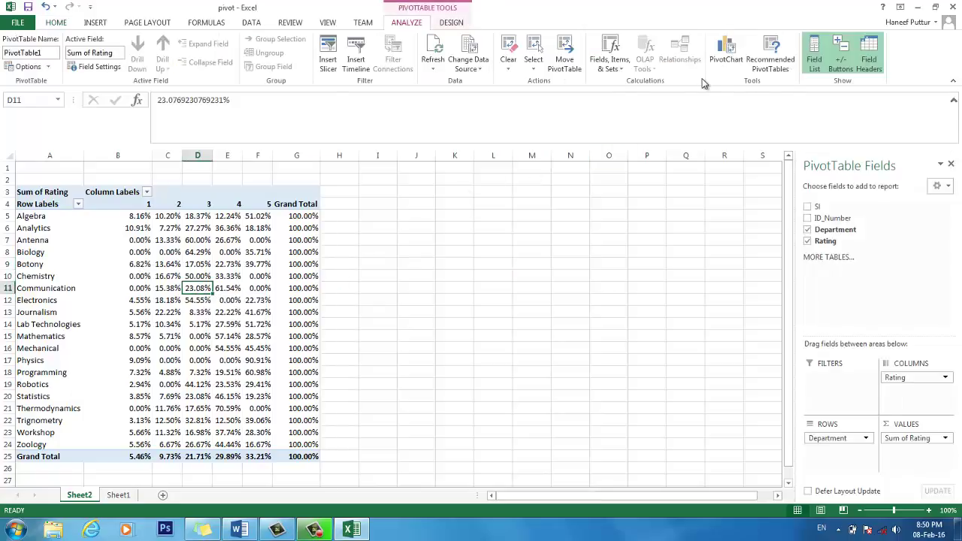
left_click(728, 58)
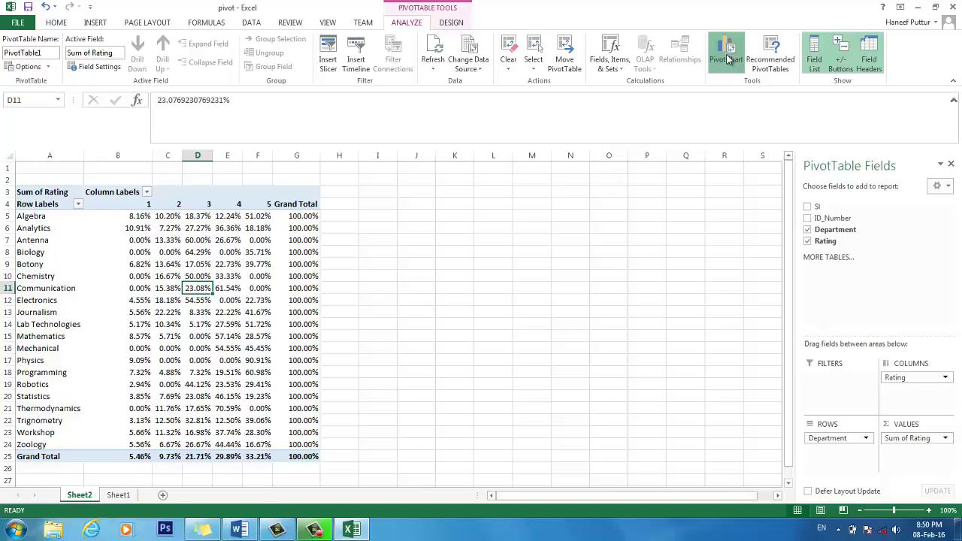
left_click_drag(488, 102, 567, 149)
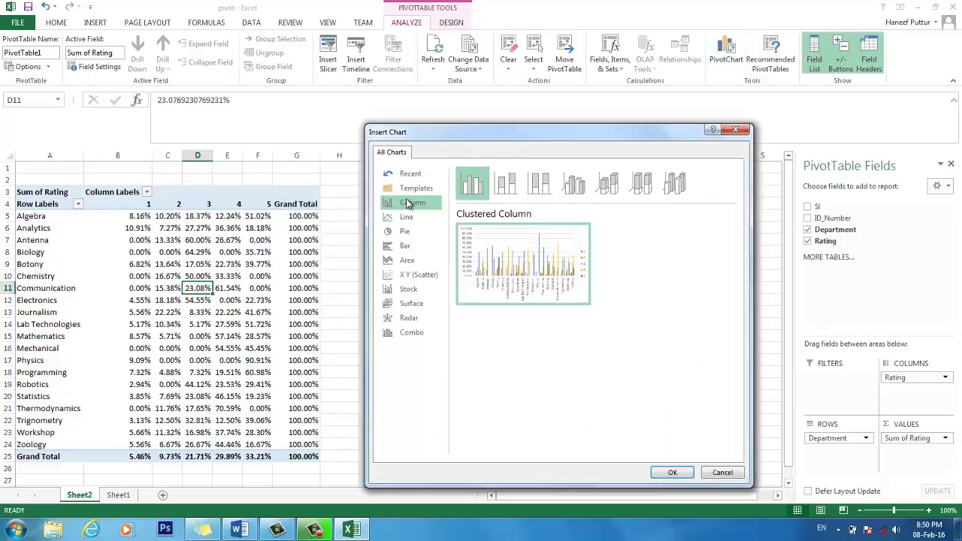
left_click(673, 473)
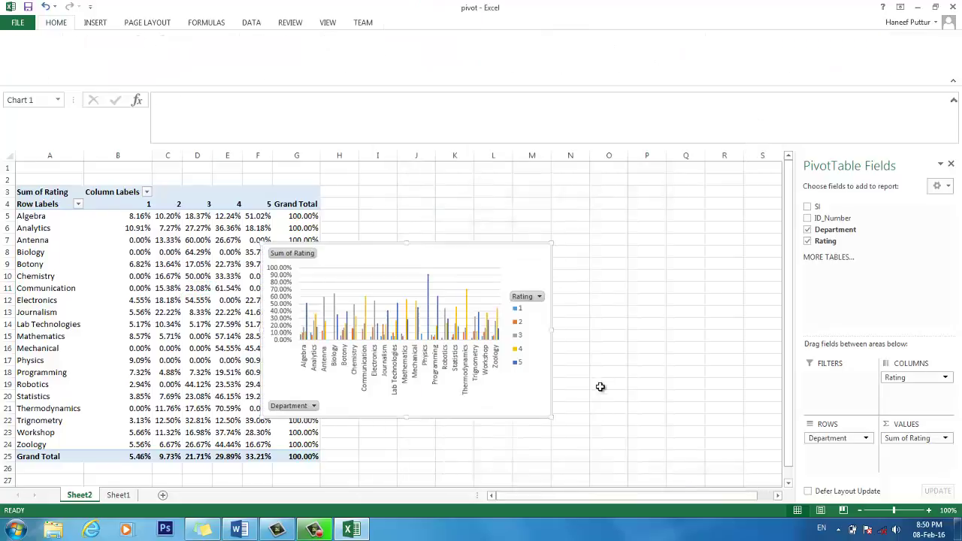
mouse_move(440, 260)
left_mouse_down()
mouse_move(441, 245)
mouse_move(504, 186)
left_mouse_up()
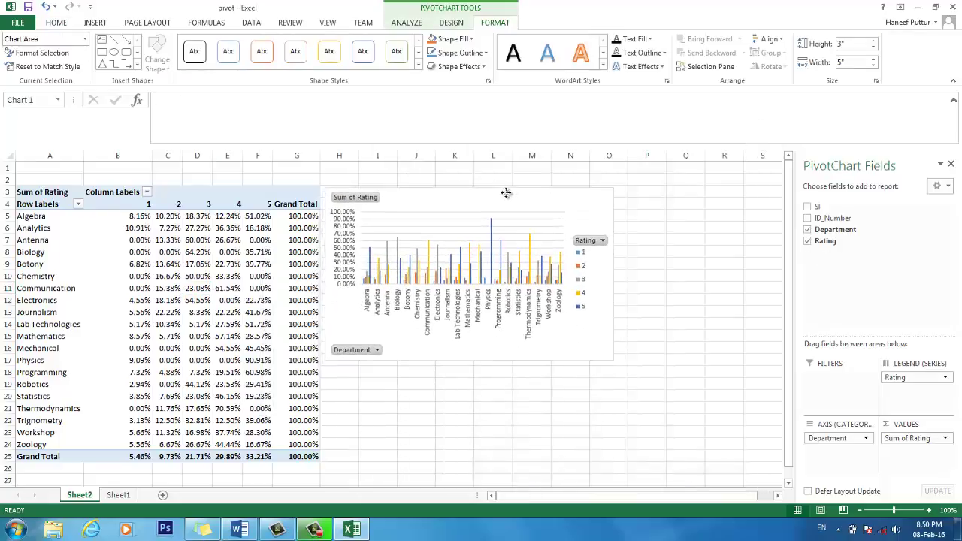
left_click_drag(613, 364, 755, 475)
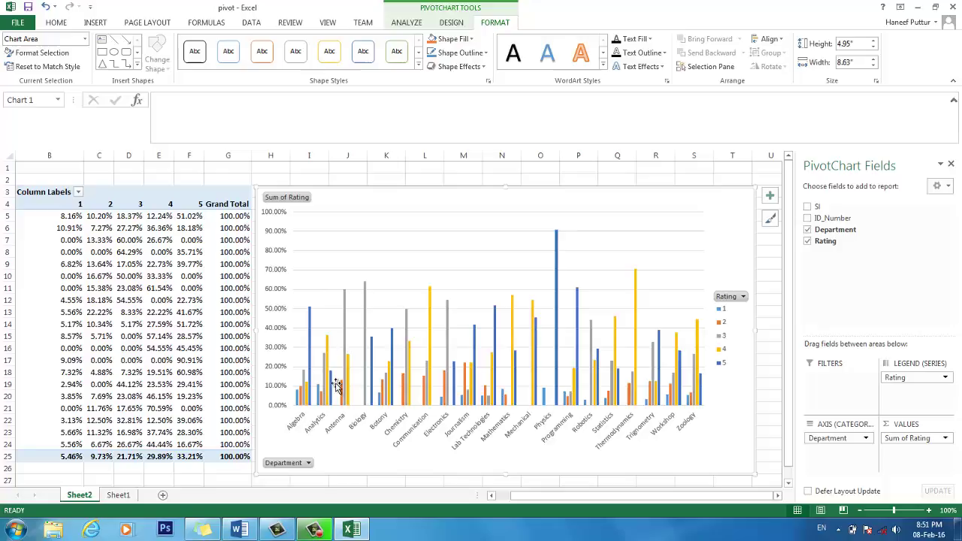
- Move the PivotChart's Department field to the filters and limit it to Analytics, Antenna, Biology and Botony
left_click_drag(495, 191, 501, 189)
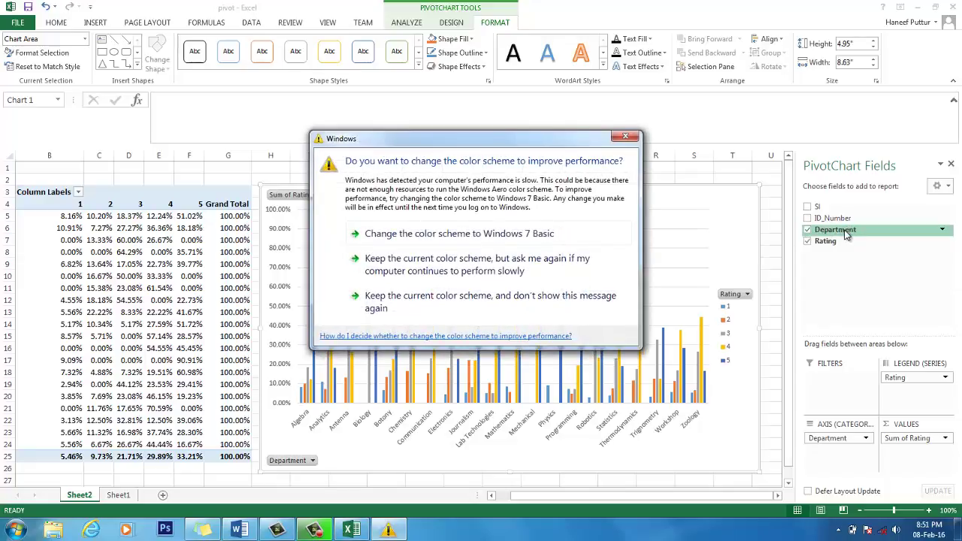
left_click_drag(846, 230, 844, 392)
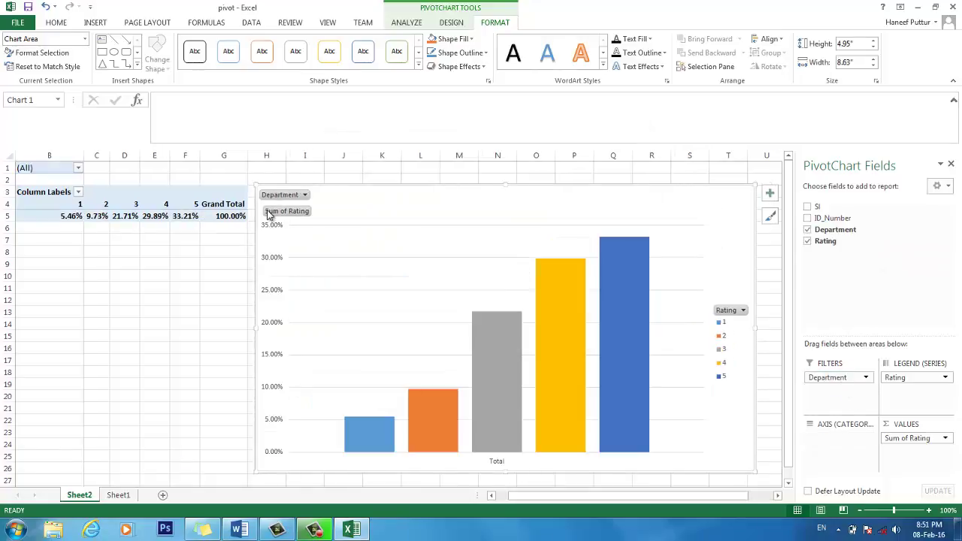
left_click(79, 169)
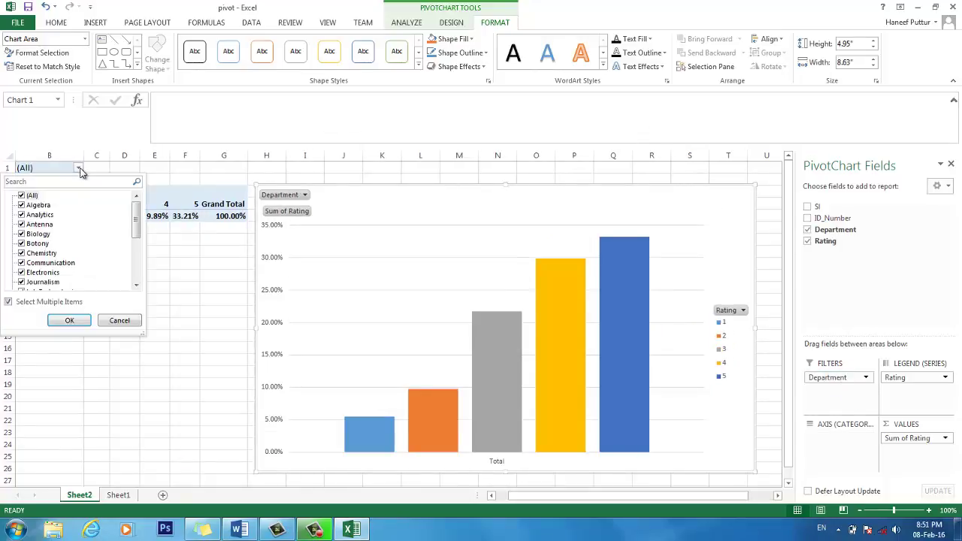
left_click(21, 196)
left_click(21, 215)
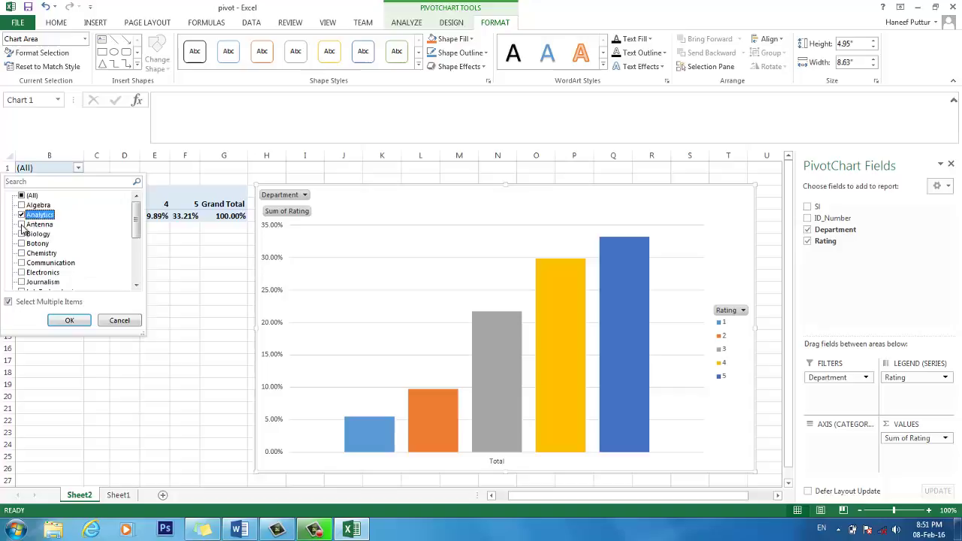
left_click(21, 224)
left_click(21, 234)
left_click(21, 244)
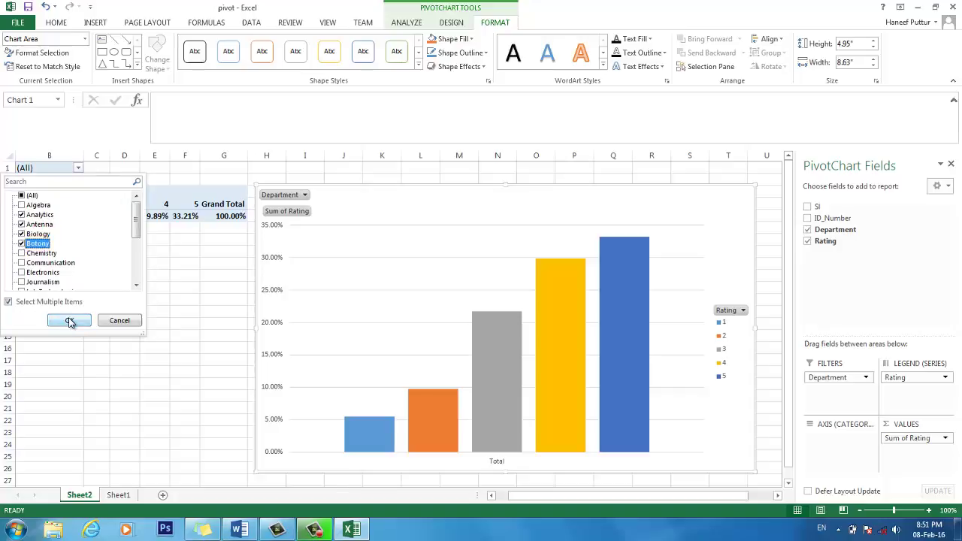
left_click(69, 322)
key("Escape")
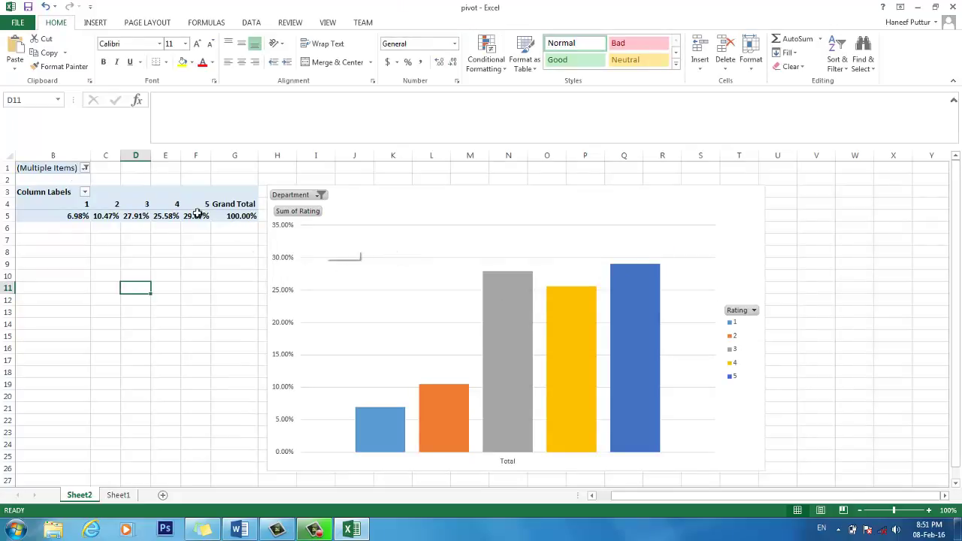
- Move the filtered Department field from the pivot table's filters back to its rows
left_click(148, 217)
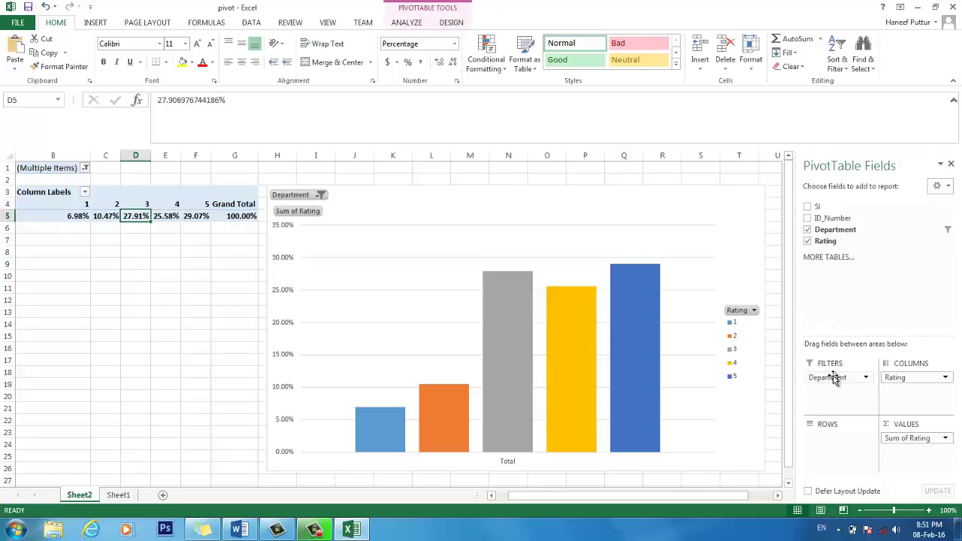
left_click_drag(834, 379, 835, 439)
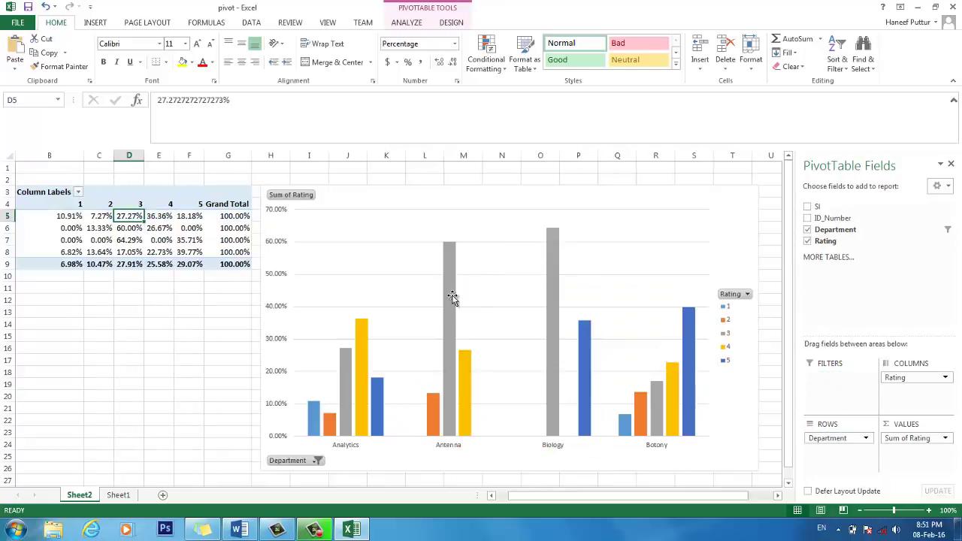
- Change the PivotChart's type to Clustered Bar and deselect the chart
right_click(415, 285)
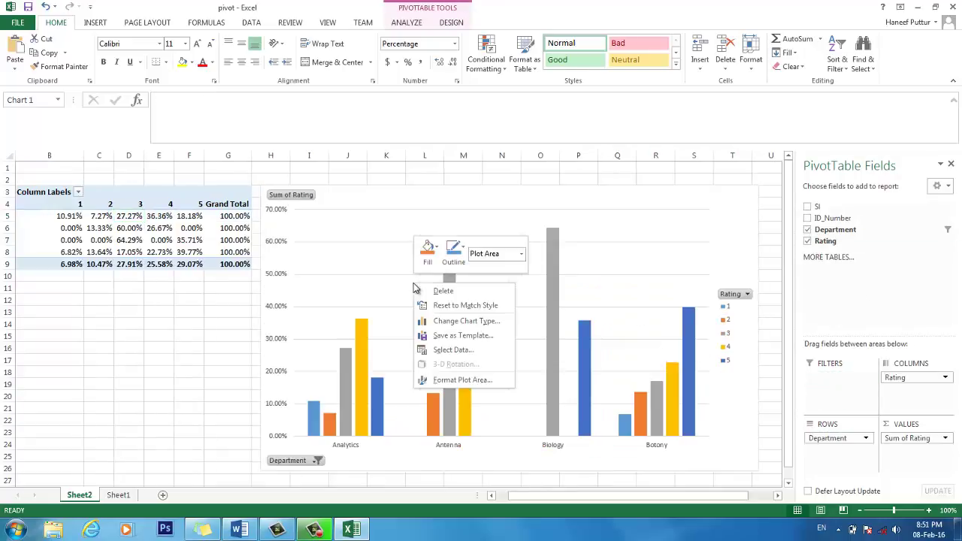
left_click(482, 321)
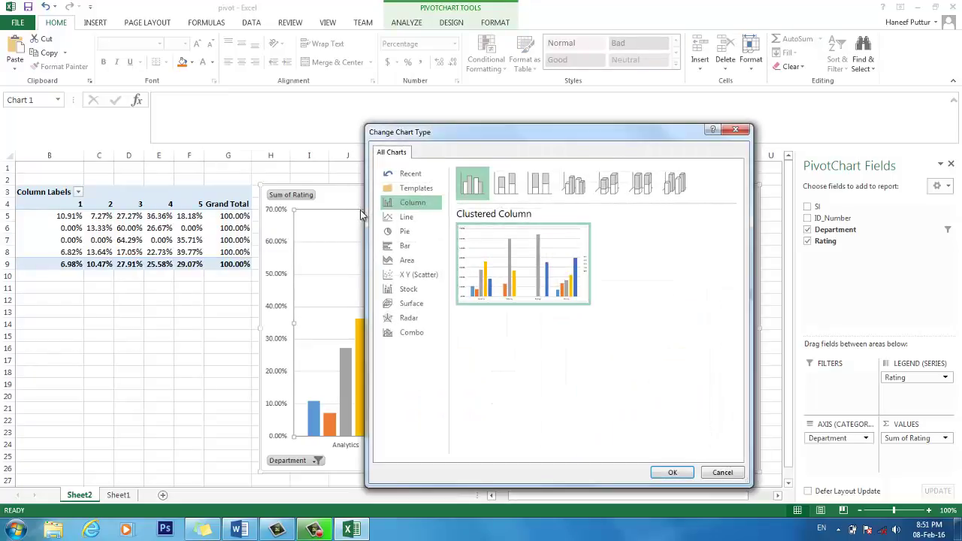
left_click(409, 232)
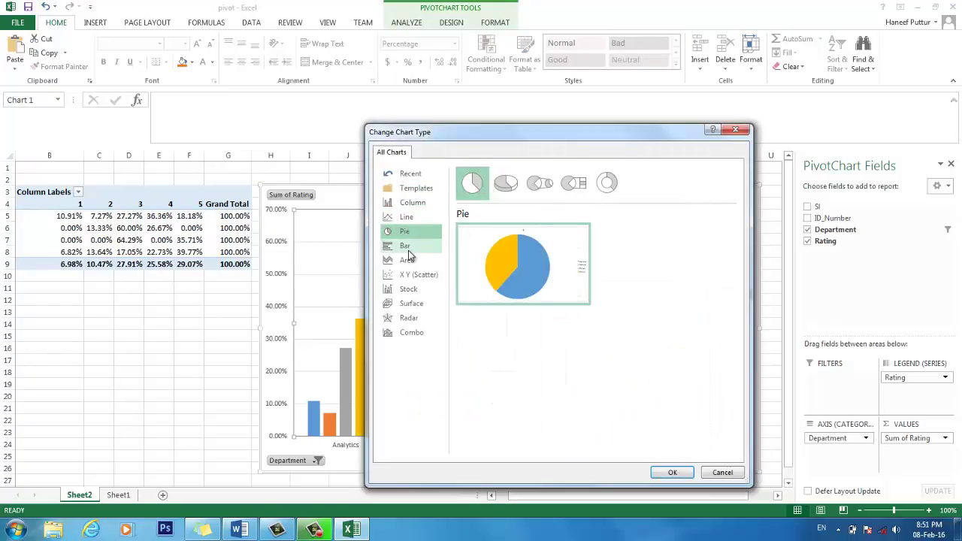
left_click(409, 256)
left_click(410, 248)
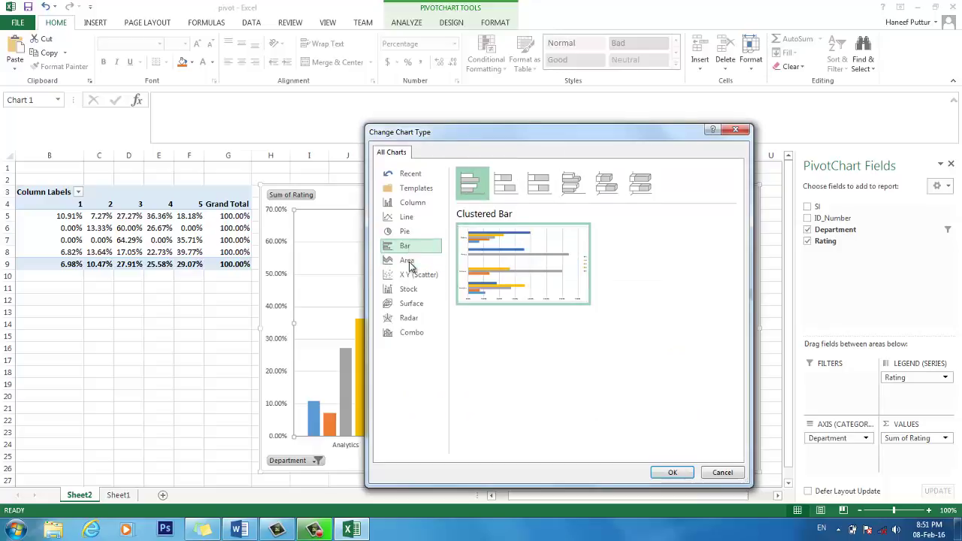
left_click(688, 473)
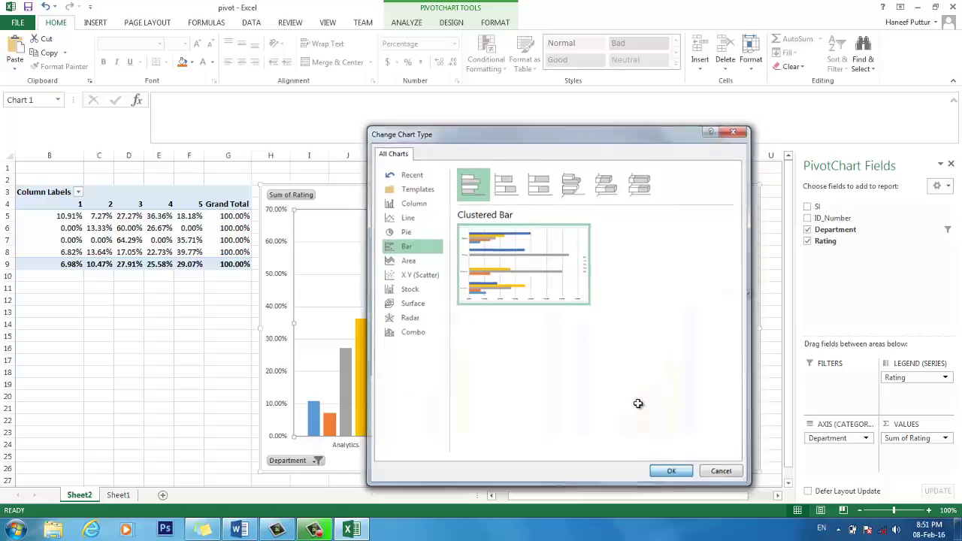
left_click(175, 366)
- Compare the Task 4 chart example in Word with the PivotChart in Excel, ending back in Excel
mouse_move(318, 534)
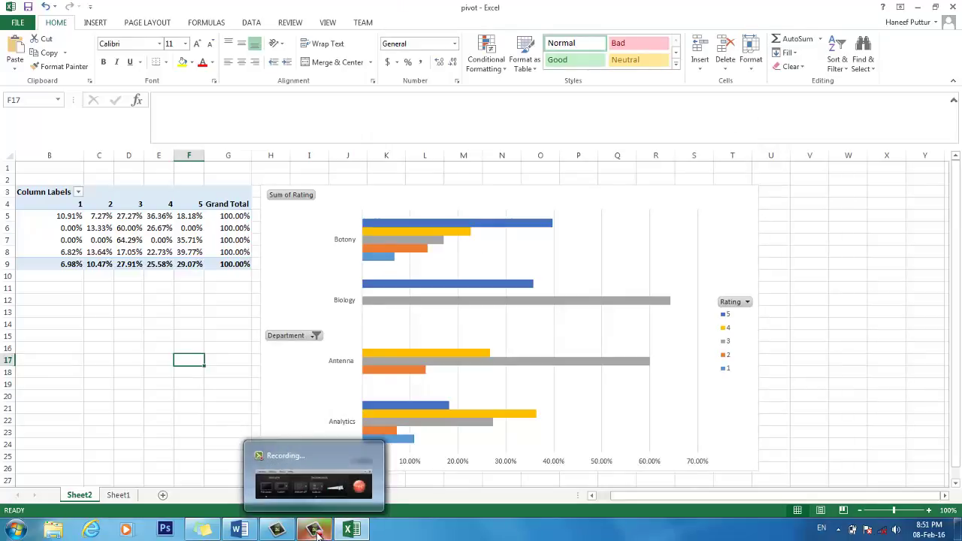
left_click(359, 532)
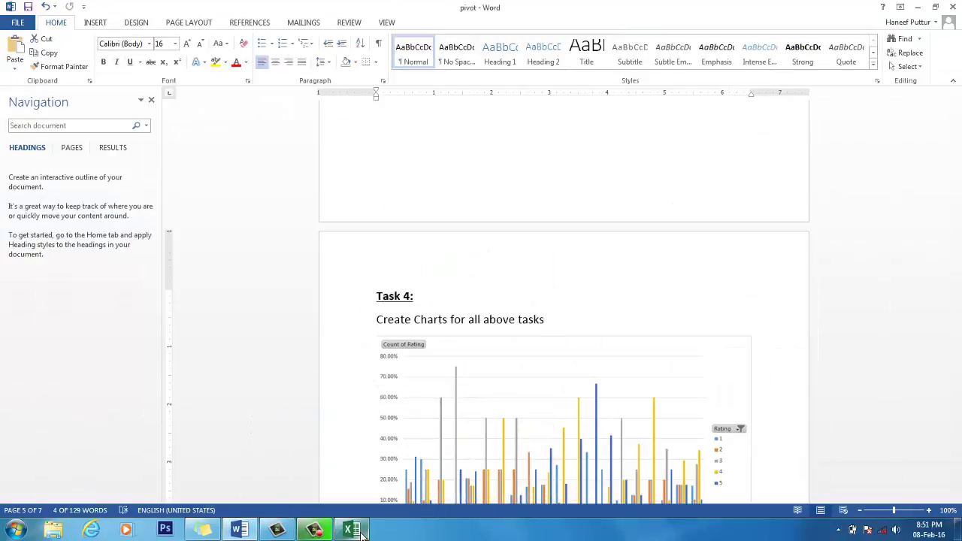
left_click(359, 532)
left_click(360, 533)
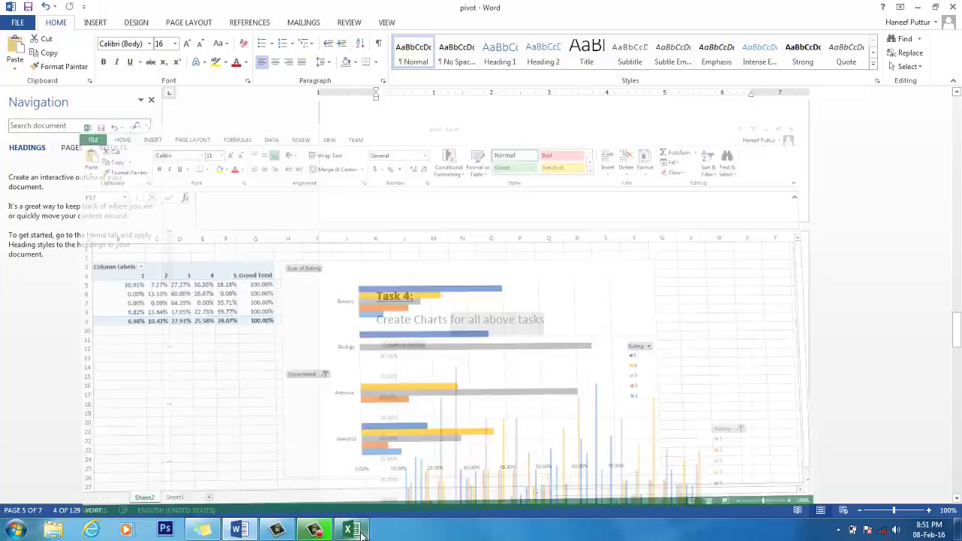
left_click(359, 532)
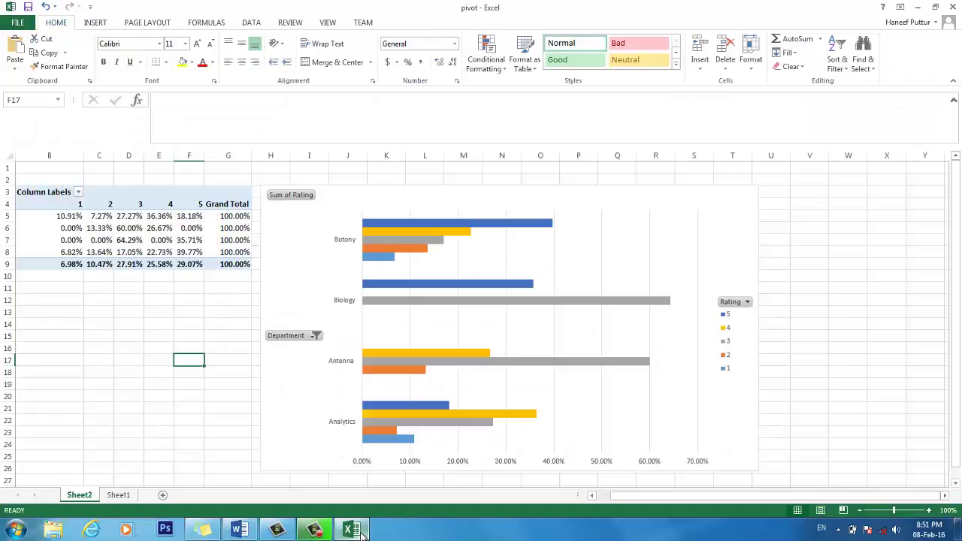
left_click(359, 533)
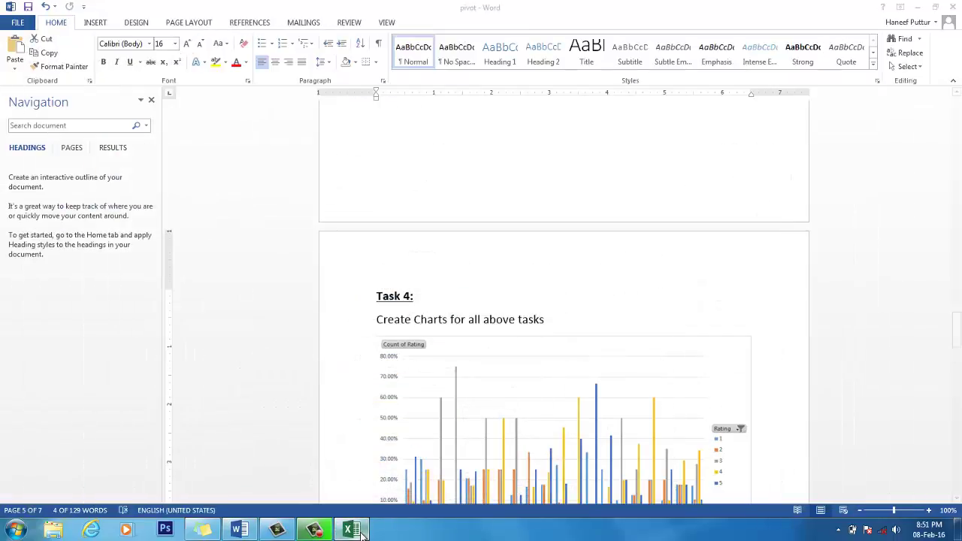
left_click(359, 532)
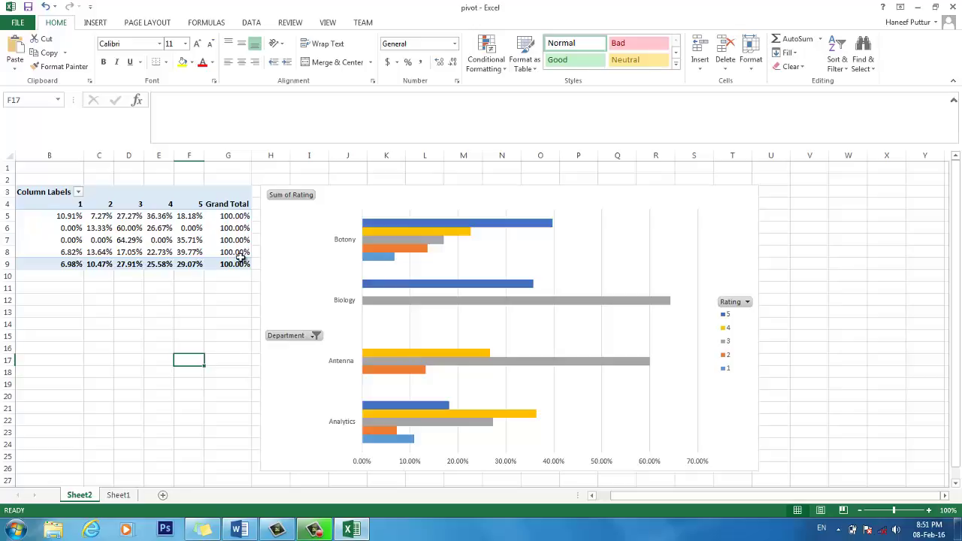